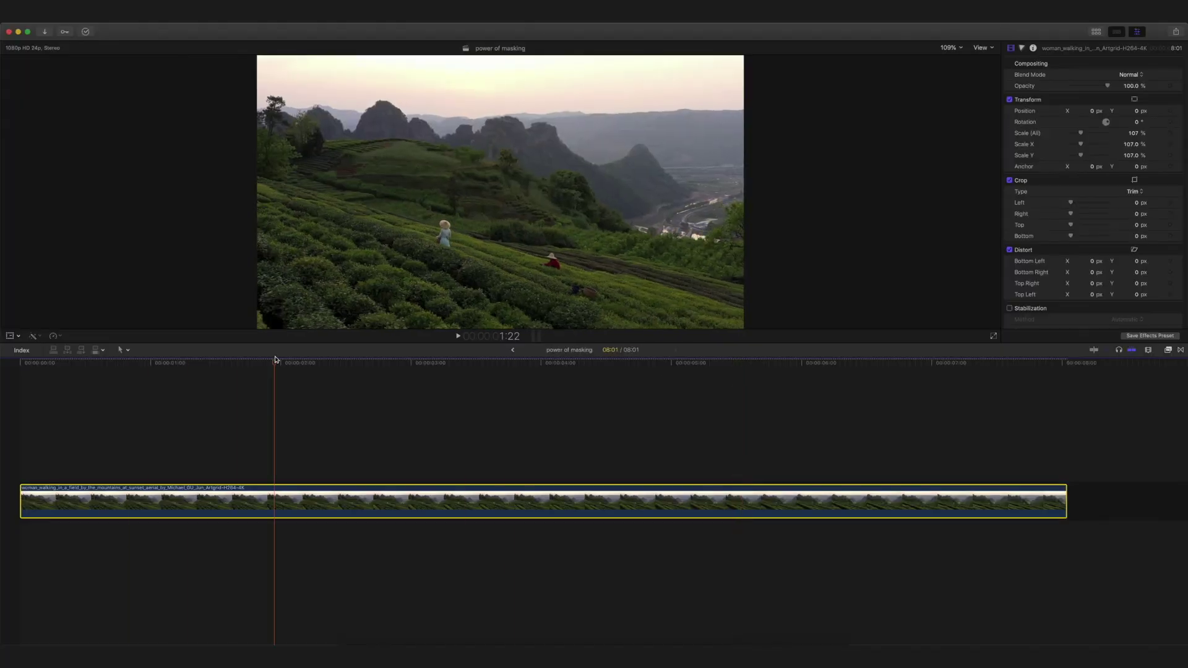
Show the Color inspector and video scopes, and add a Color Curves correction.
{"action": "left_click", "coordinate": [1032, 48]}
{"action": "key", "text": "super+6"}
{"action": "key", "text": "super+7"}
{"action": "left_click", "coordinate": [1059, 83]}
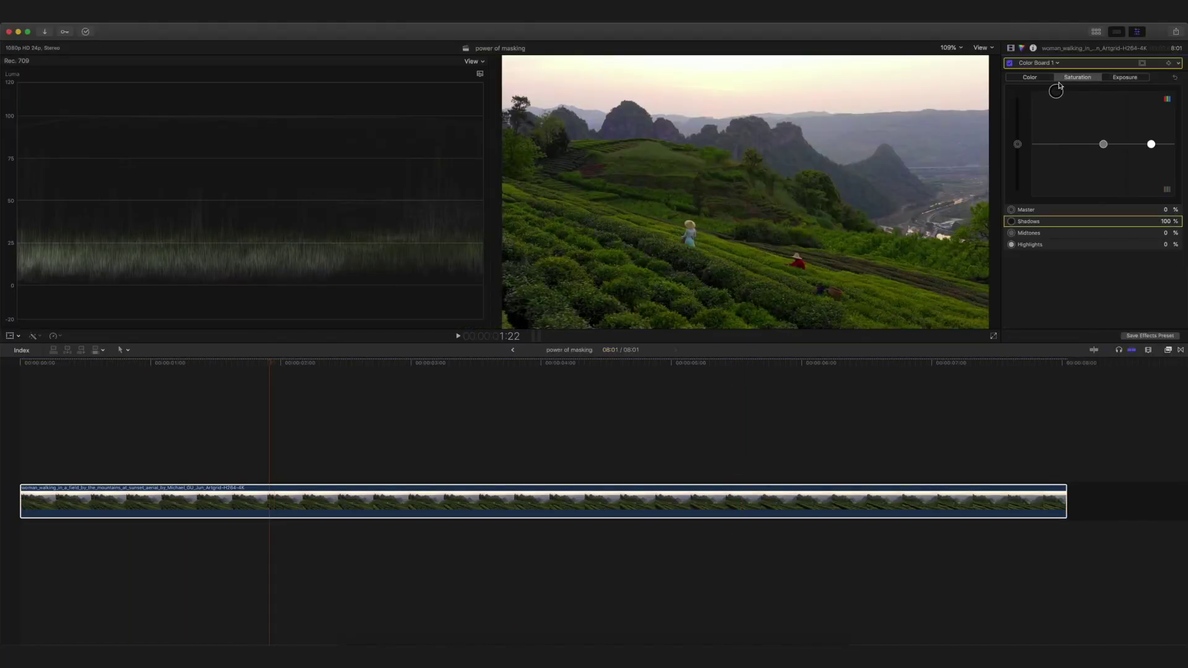
{"action": "left_click", "coordinate": [1038, 63]}
{"action": "left_click", "coordinate": [1050, 126]}
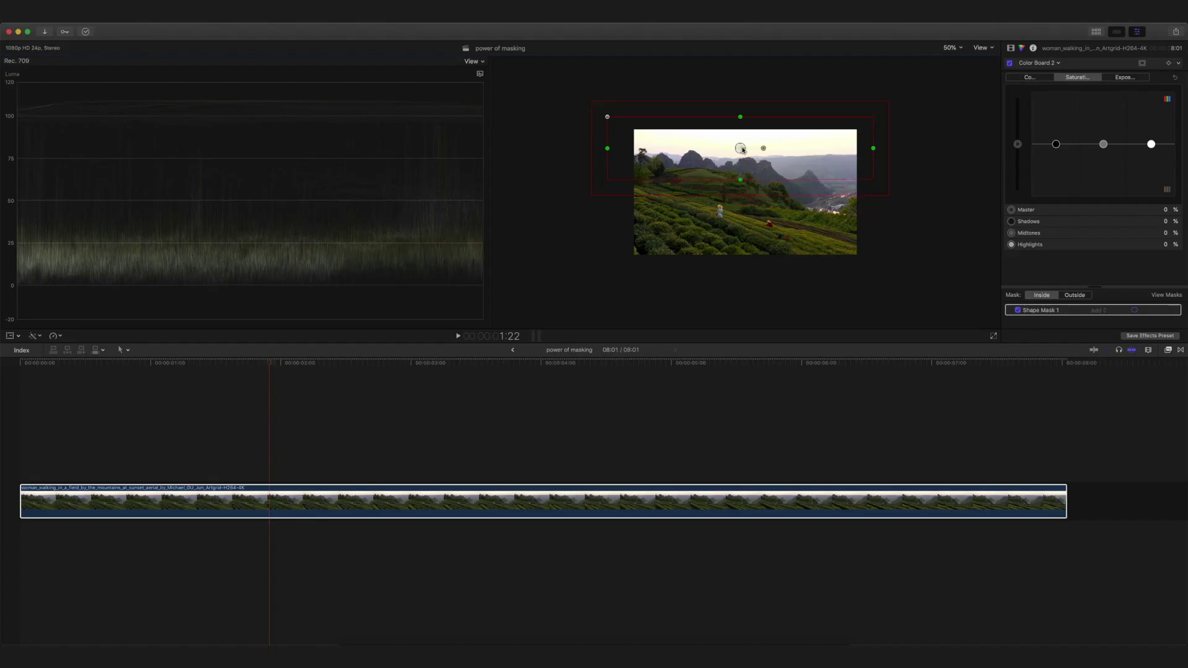
Move the shape mask over the sky; set shadows to -16%, highlight saturation 100%, midtone saturation 43%.
{"action": "left_click_drag", "start_coordinate": [743, 149], "coordinate": [741, 125]}
{"action": "left_click", "coordinate": [1124, 77]}
{"action": "mouse_move", "coordinate": [1150, 144]}
{"action": "left_mouse_down"}
{"action": "mouse_move", "coordinate": [1151, 90]}
{"action": "mouse_move", "coordinate": [1151, 143]}
{"action": "left_mouse_up"}
{"action": "left_click_drag", "start_coordinate": [1055, 143], "coordinate": [1058, 153]}
{"action": "left_click", "coordinate": [1077, 77]}
{"action": "left_click_drag", "start_coordinate": [1150, 144], "coordinate": [1150, 91]}
{"action": "left_click_drag", "start_coordinate": [1103, 143], "coordinate": [1103, 121]}
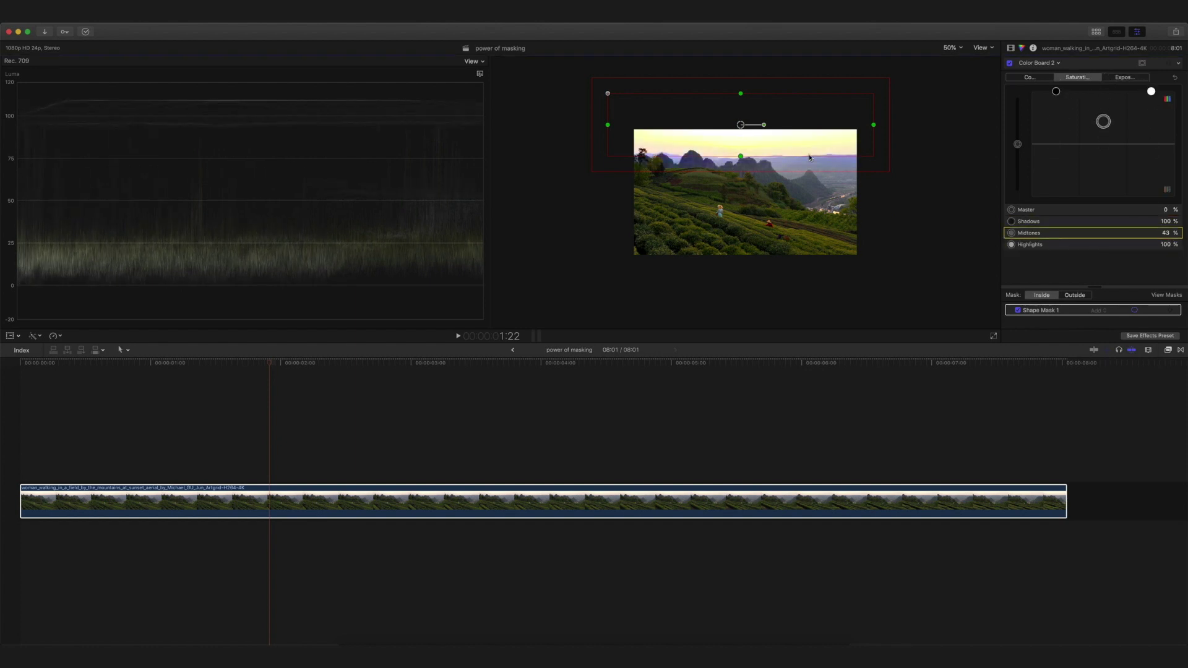
{"action": "left_click", "coordinate": [1125, 77]}
Deselect the clip, play the graded clip from the start, and scrub back into it.
{"action": "left_click", "coordinate": [1151, 150]}
{"action": "left_click", "coordinate": [4, 478]}
{"action": "key", "text": "space"}
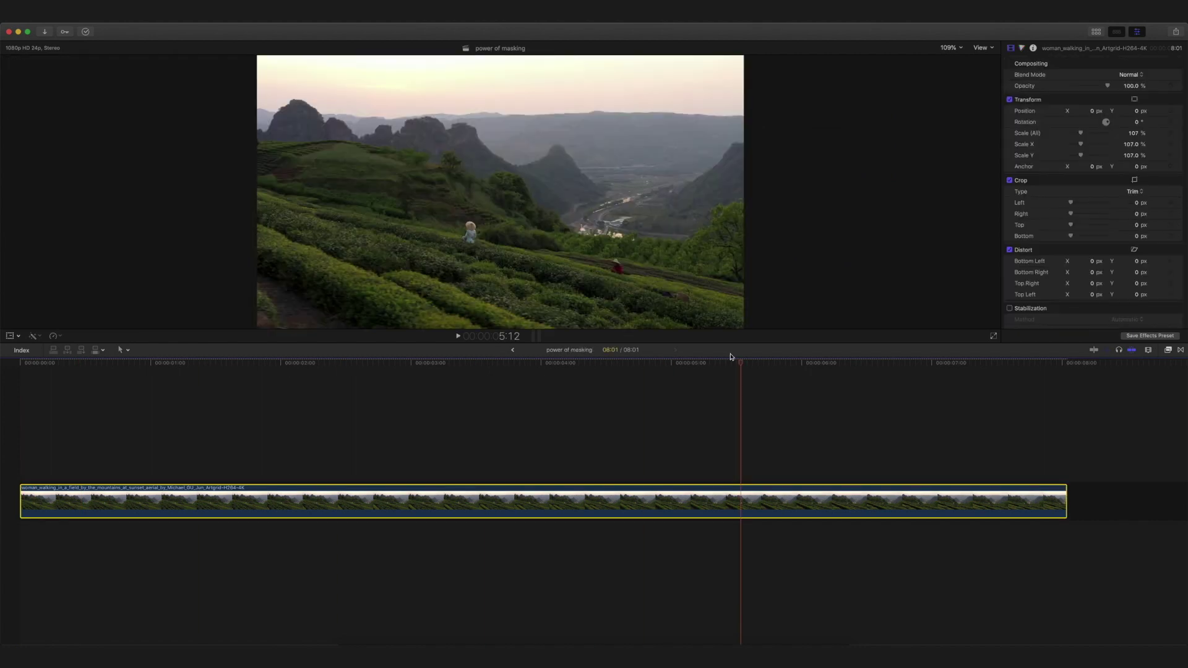
{"action": "left_click_drag", "start_coordinate": [735, 361], "coordinate": [275, 361]}
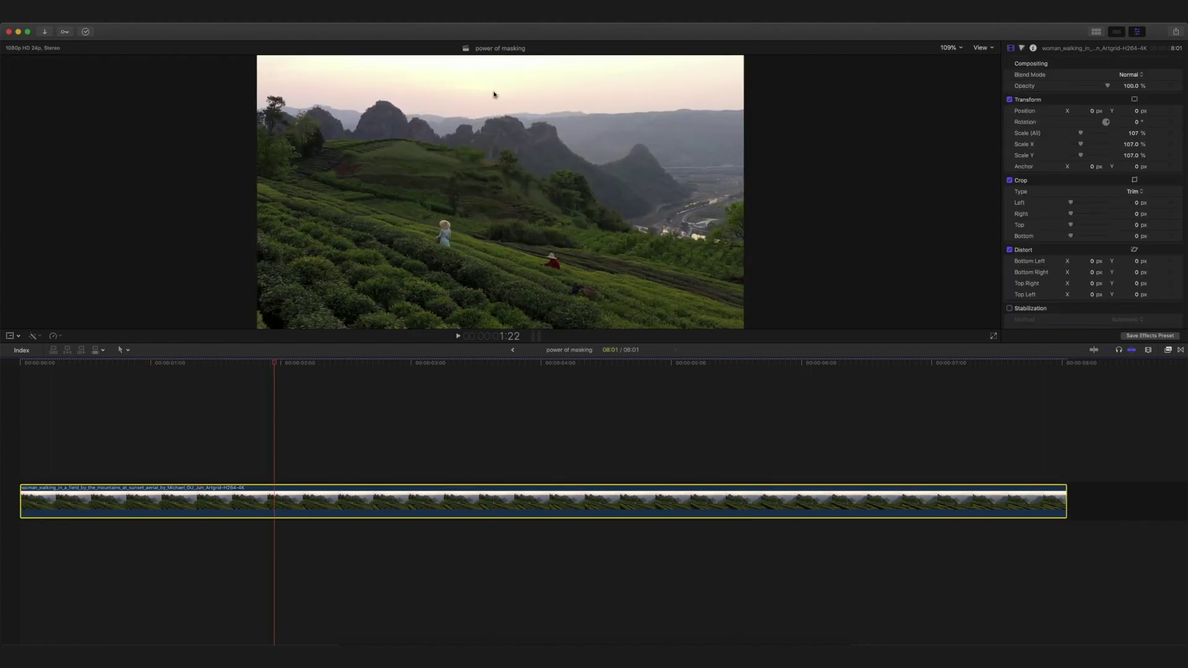
In the Color inspector, show the luma waveform and raise Color Board shadow saturation to about 80%.
{"action": "left_click", "coordinate": [1033, 49]}
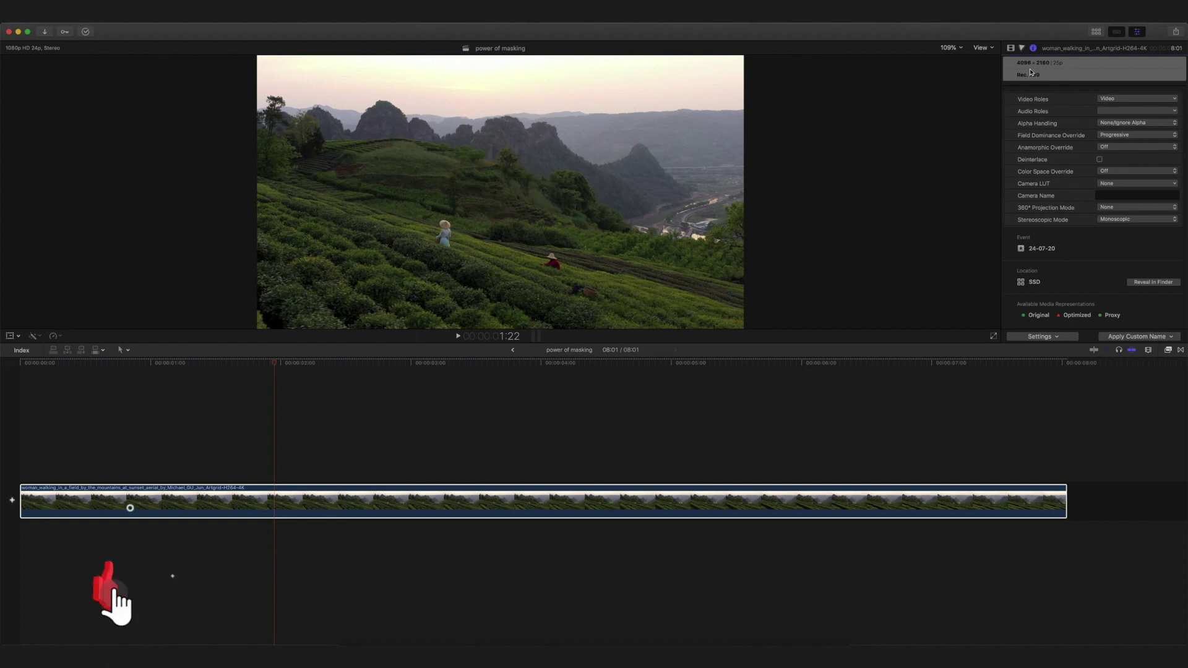
{"action": "left_click", "coordinate": [1010, 49]}
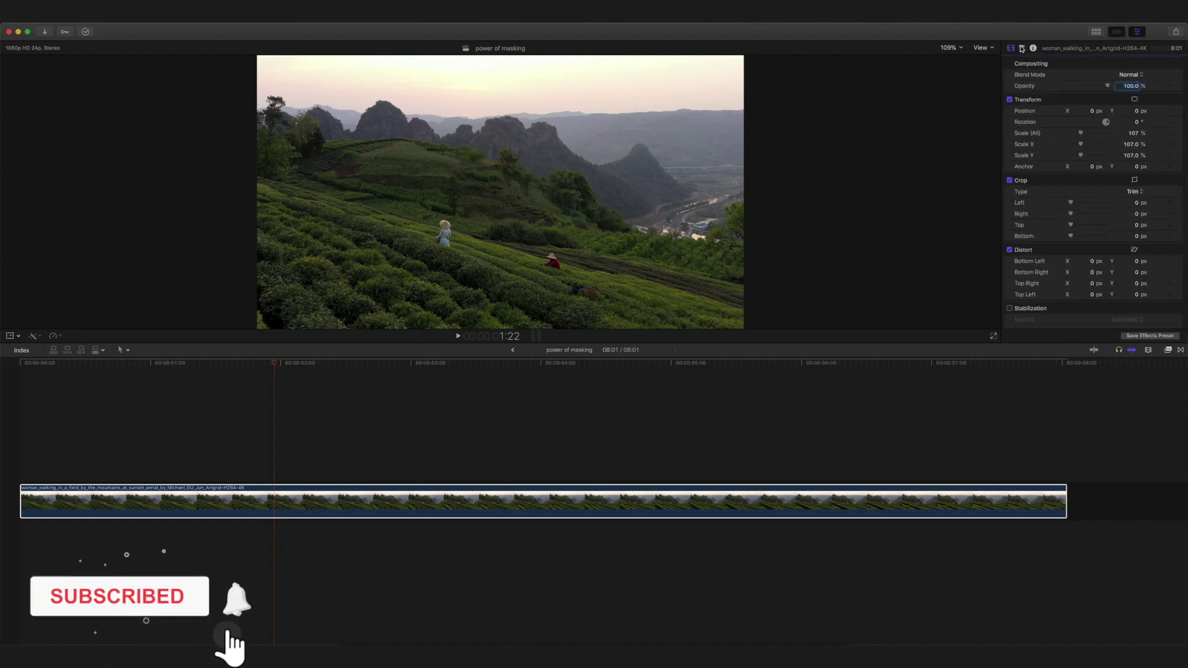
{"action": "left_click", "coordinate": [1021, 48]}
{"action": "left_click", "coordinate": [1045, 63]}
{"action": "left_click", "coordinate": [957, 88]}
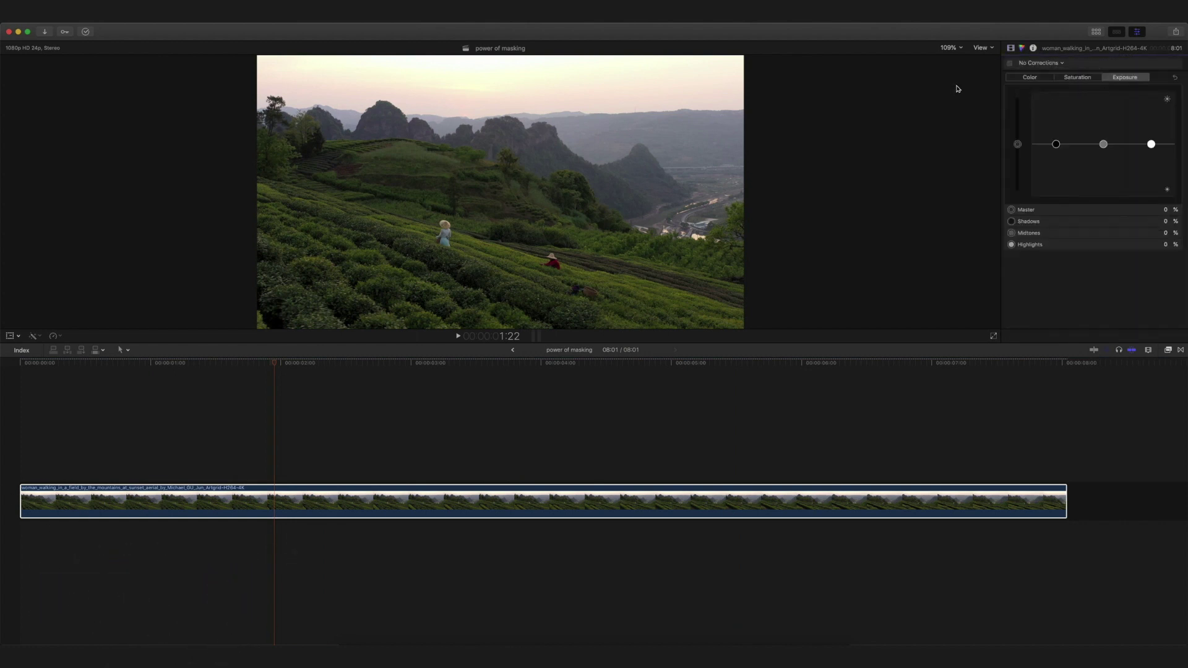
{"action": "key", "text": "super+7"}
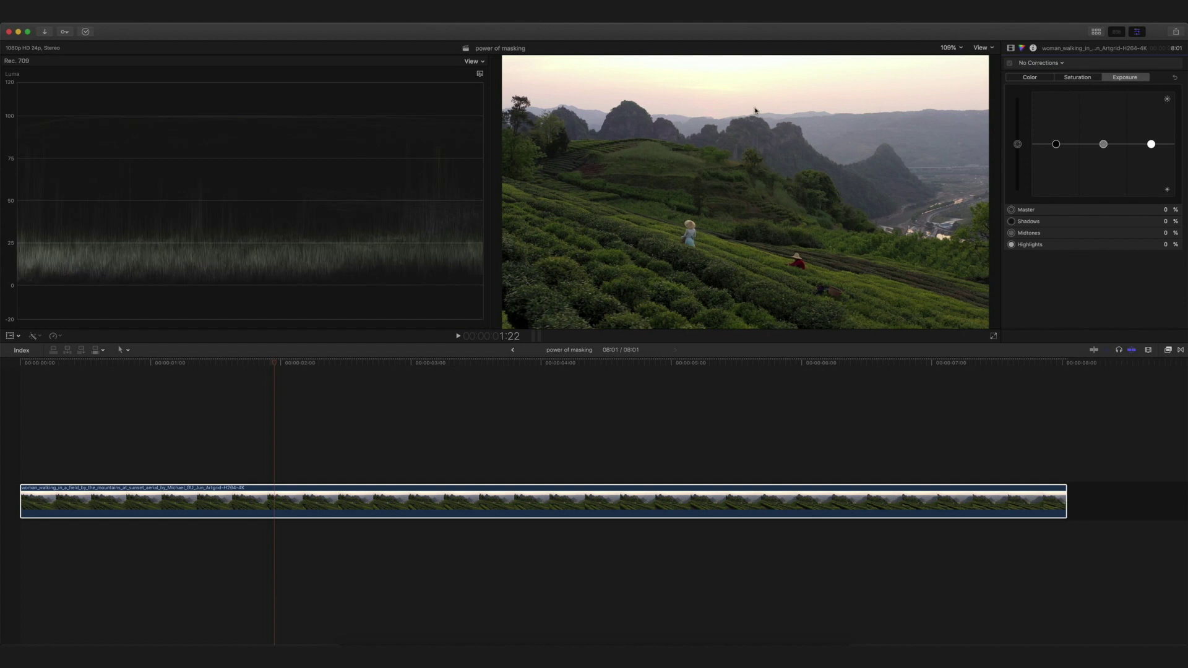
{"action": "left_click", "coordinate": [1077, 77]}
{"action": "left_click_drag", "start_coordinate": [1056, 144], "coordinate": [1059, 123]}
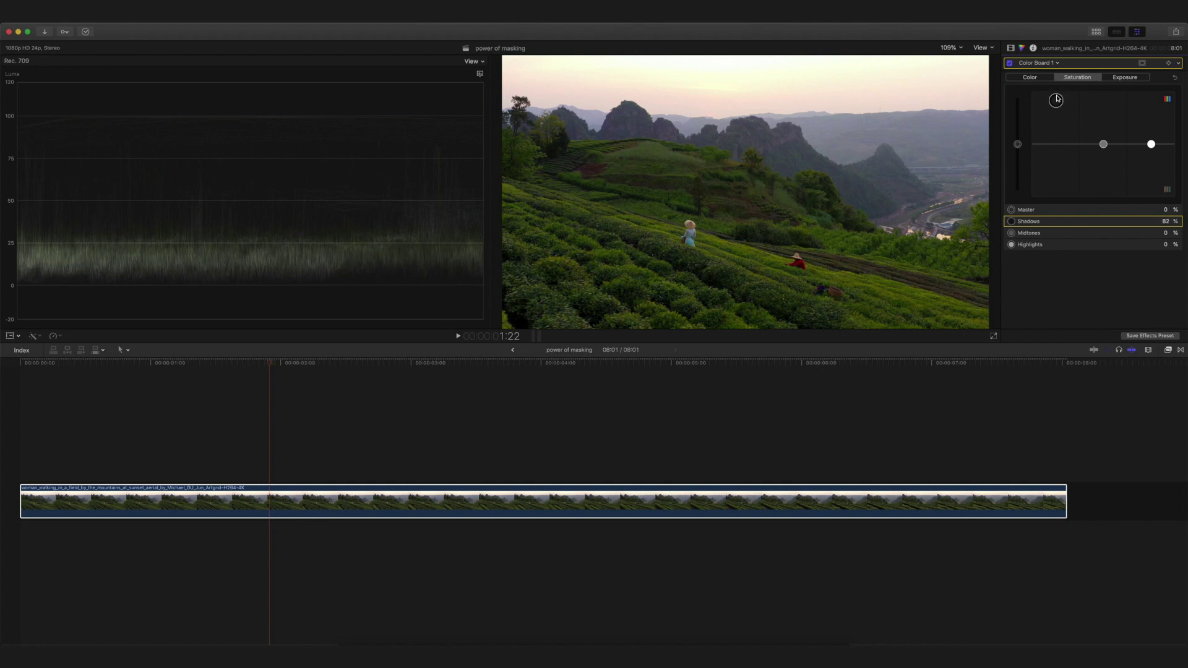
Add Color Curves with a gently lifted two-point luma curve, then add Hue/Saturation Curves.
{"action": "left_click", "coordinate": [1057, 63]}
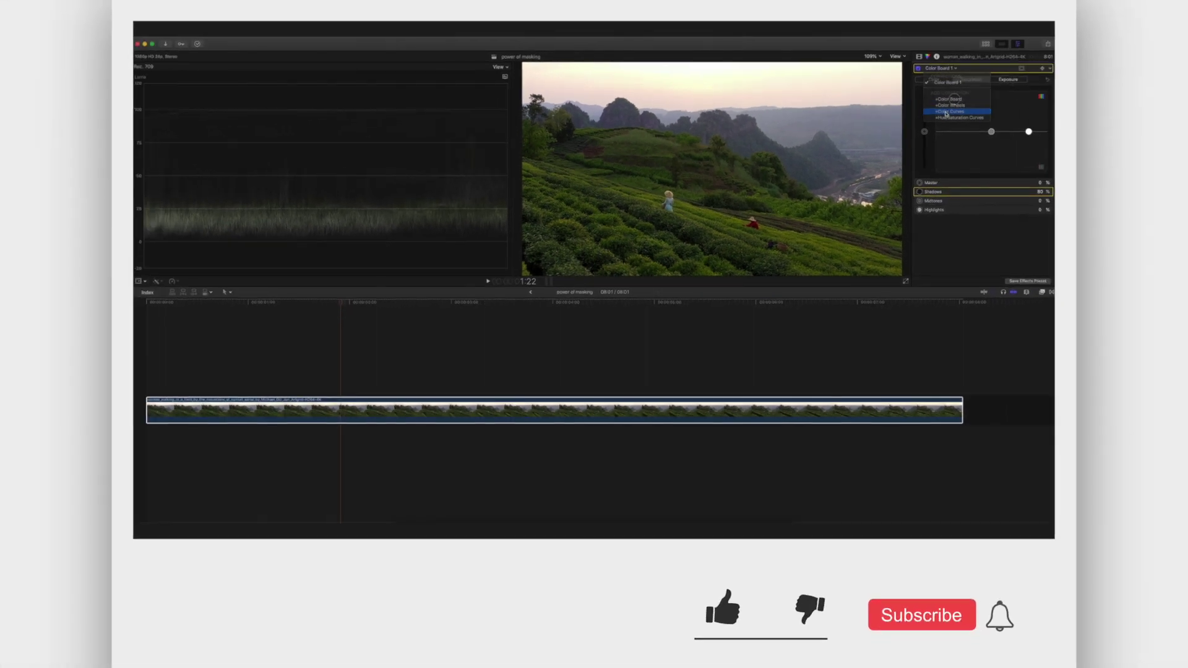
{"action": "left_click", "coordinate": [1050, 118]}
{"action": "left_click_drag", "start_coordinate": [953, 155], "coordinate": [953, 158]}
{"action": "left_click", "coordinate": [1005, 125]}
{"action": "left_click_drag", "start_coordinate": [1005, 124], "coordinate": [1009, 116]}
{"action": "left_click_drag", "start_coordinate": [953, 158], "coordinate": [957, 155]}
{"action": "left_click", "coordinate": [940, 68]}
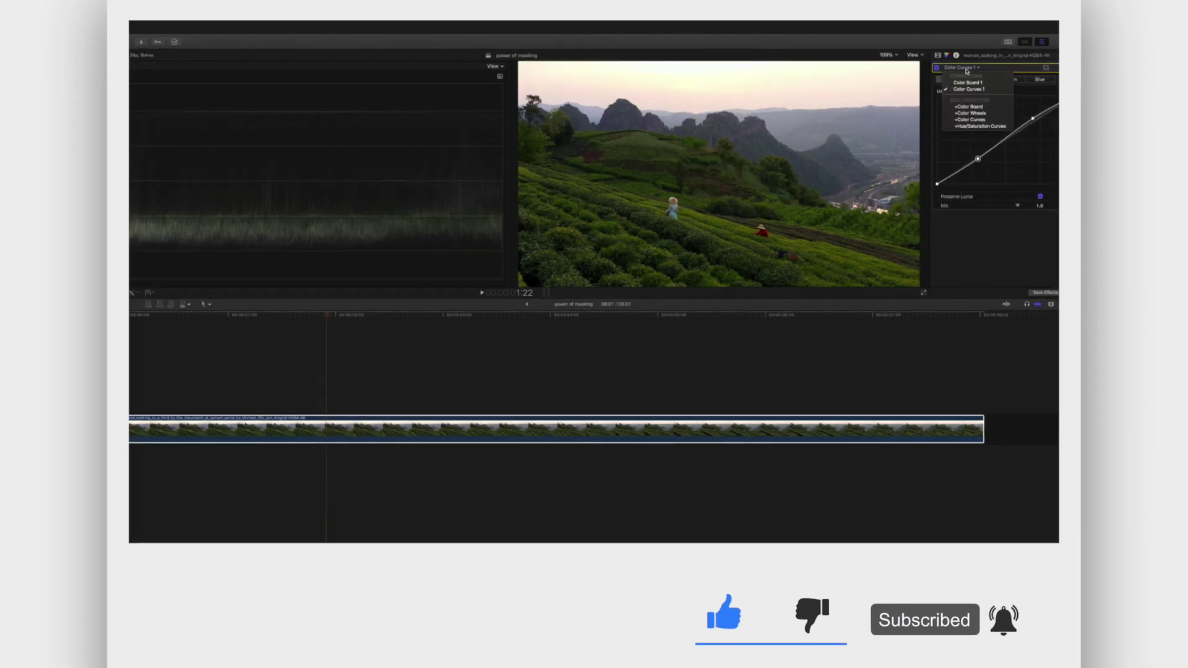
{"action": "left_click", "coordinate": [906, 102]}
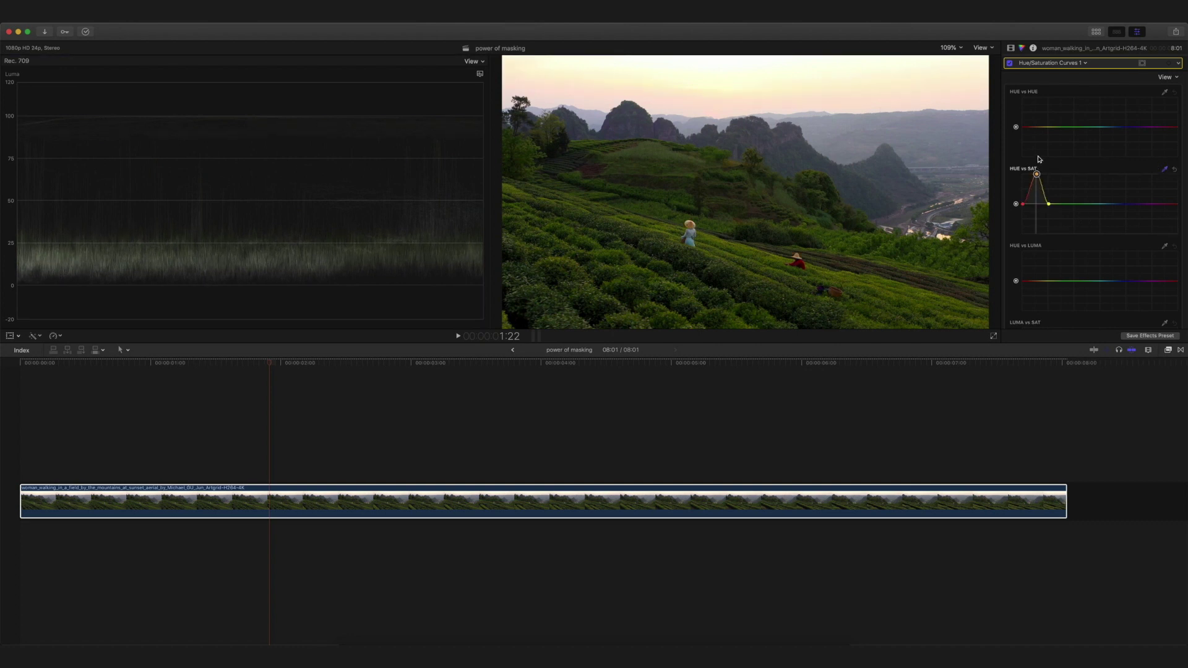
Lower the Hue vs Sat peak and add a control point on the Hue vs Hue curve.
{"action": "left_click_drag", "start_coordinate": [1036, 174], "coordinate": [1037, 184]}
{"action": "left_click", "coordinate": [1057, 203]}
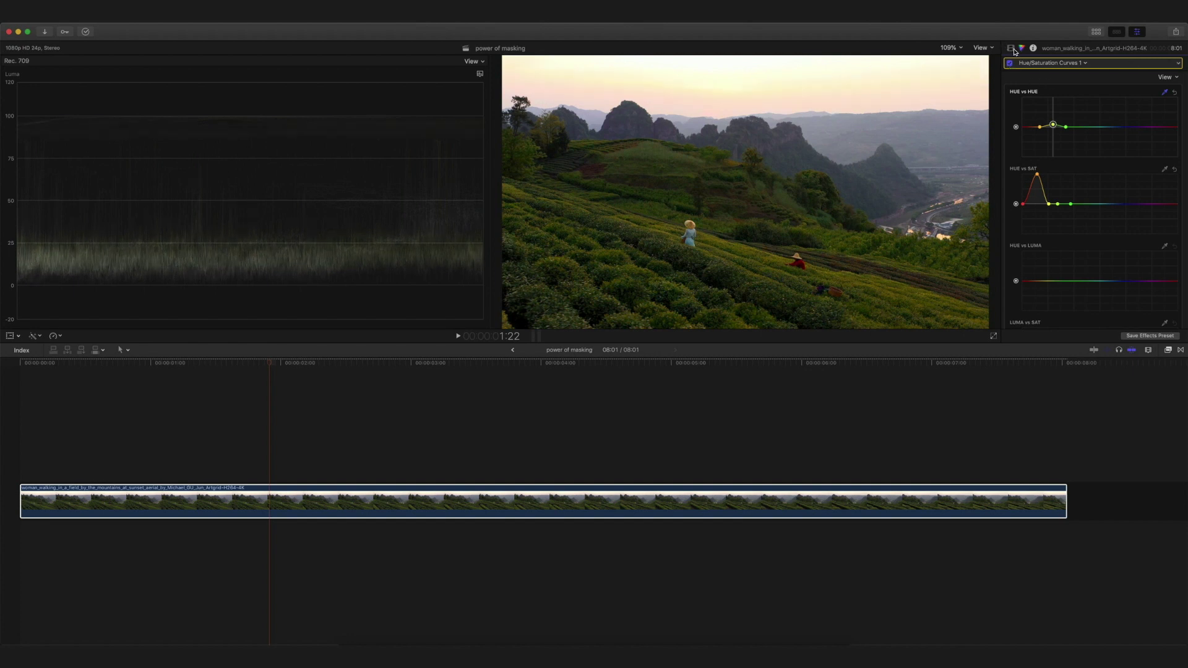
After checking the clip's Effects list, add a Color Wheels correction and a second Color Board.
{"action": "left_click", "coordinate": [1011, 49]}
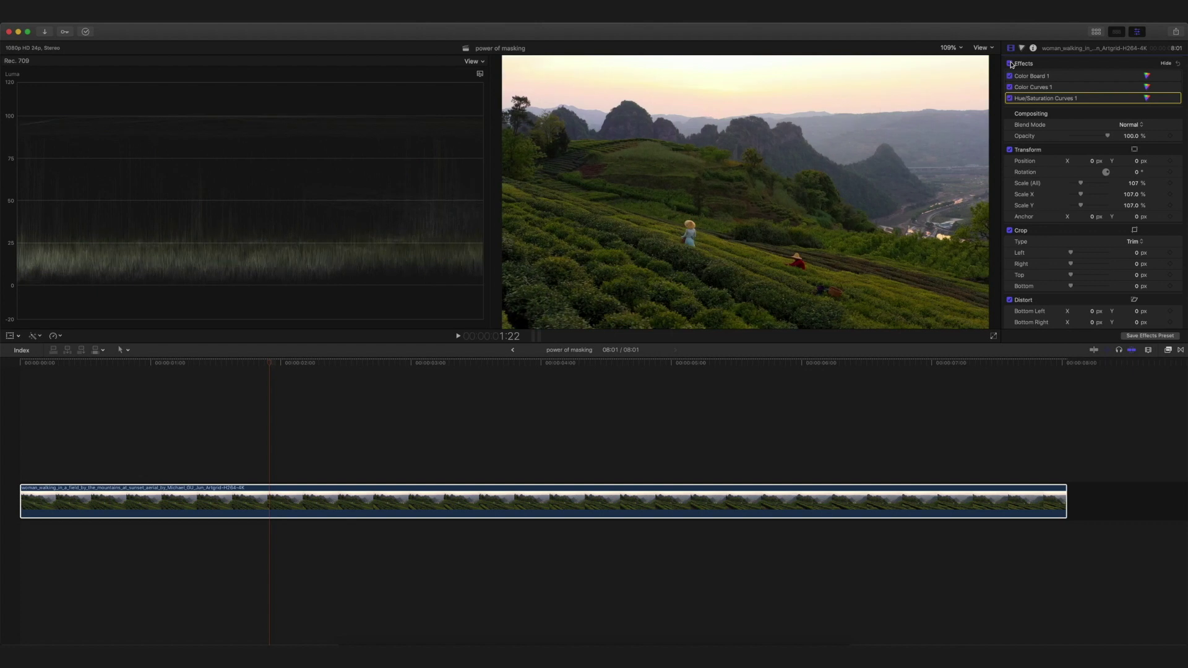
{"action": "left_click", "coordinate": [1021, 48]}
{"action": "left_click", "coordinate": [1035, 64]}
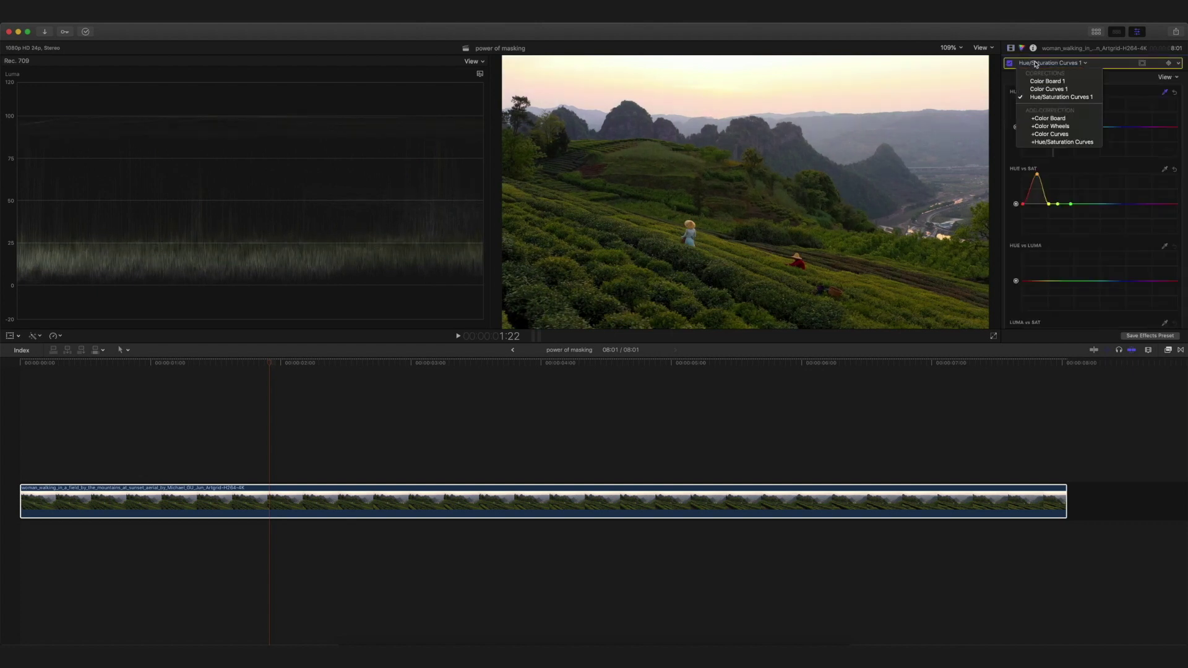
{"action": "left_click", "coordinate": [1050, 126]}
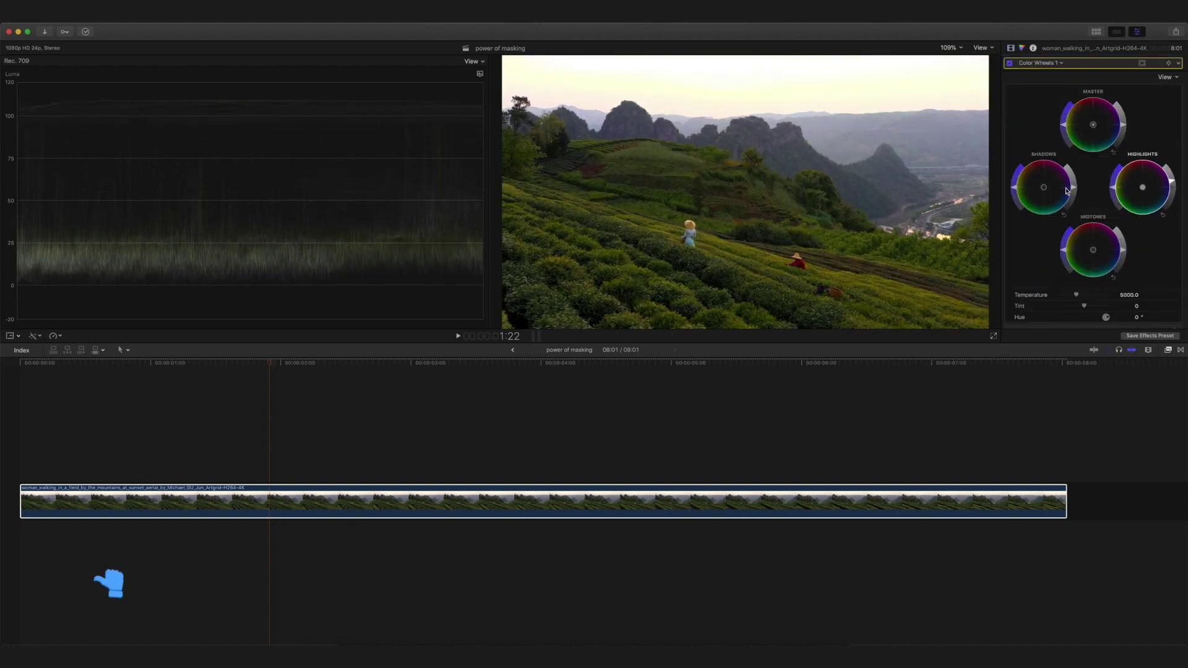
{"action": "left_click", "coordinate": [1041, 63]}
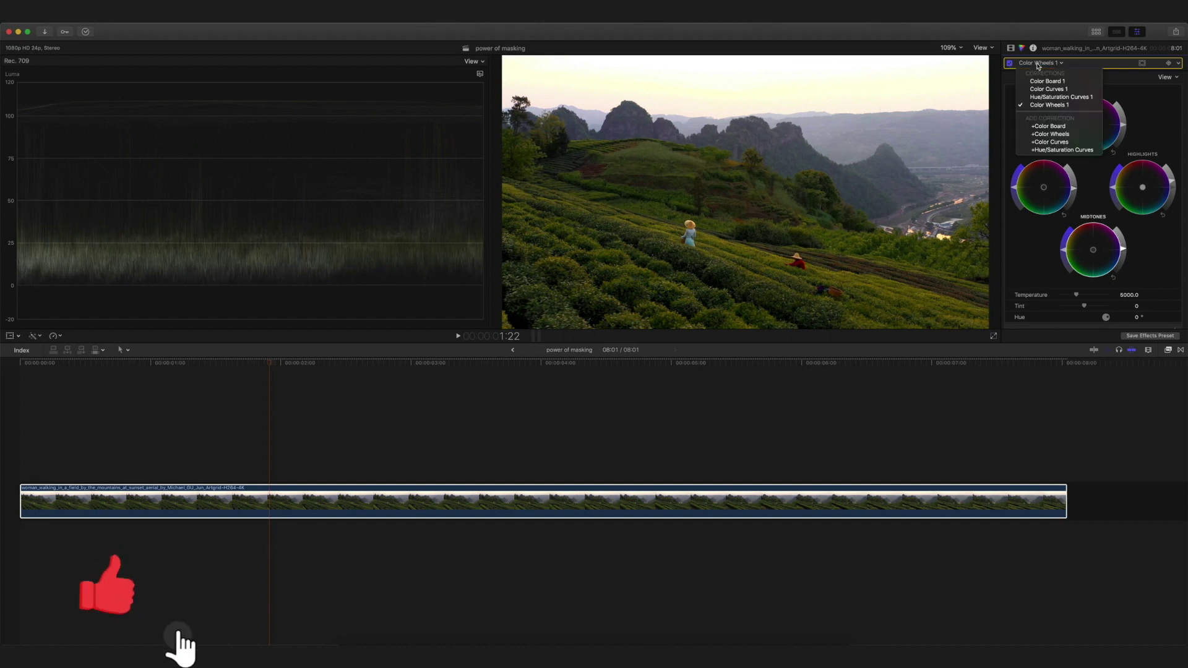
{"action": "left_click", "coordinate": [1054, 127]}
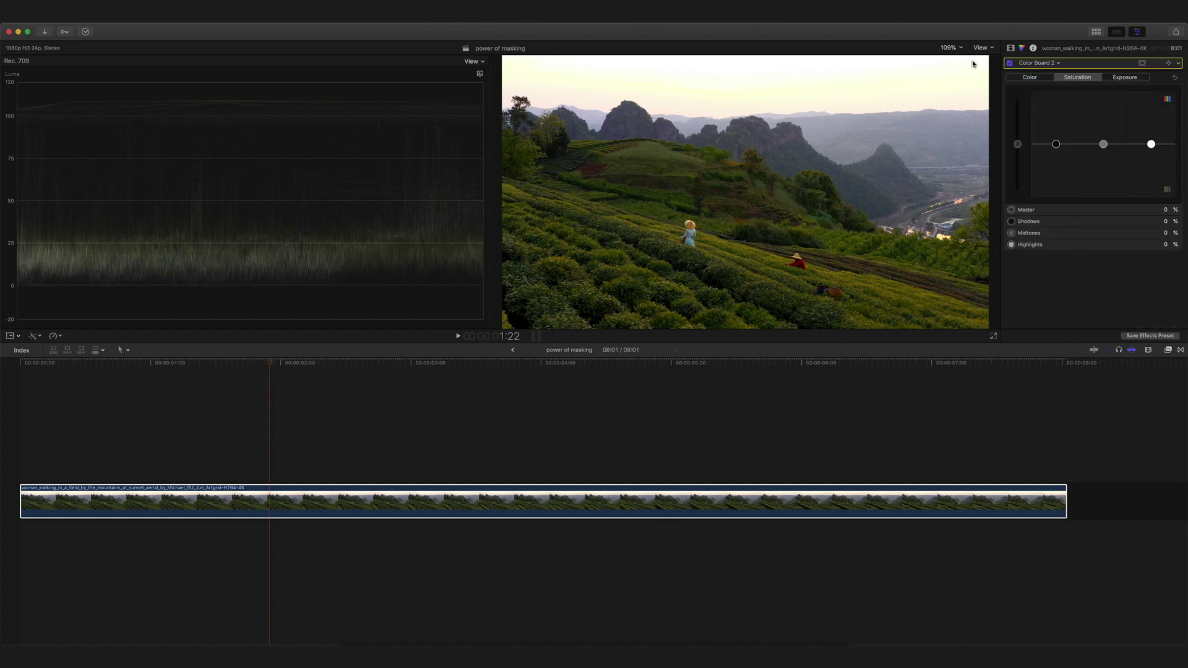
Set the viewer zoom to 50% and add Shape Mask 1 to Color Board 2.
{"action": "left_click", "coordinate": [950, 49]}
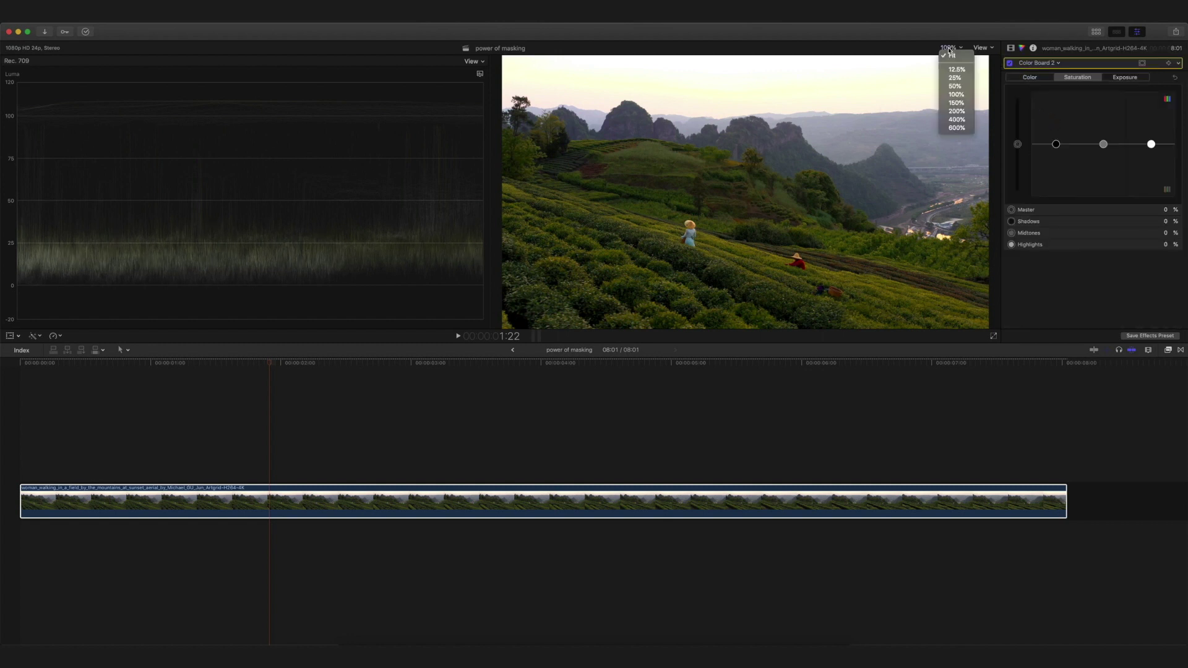
{"action": "left_click", "coordinate": [955, 87]}
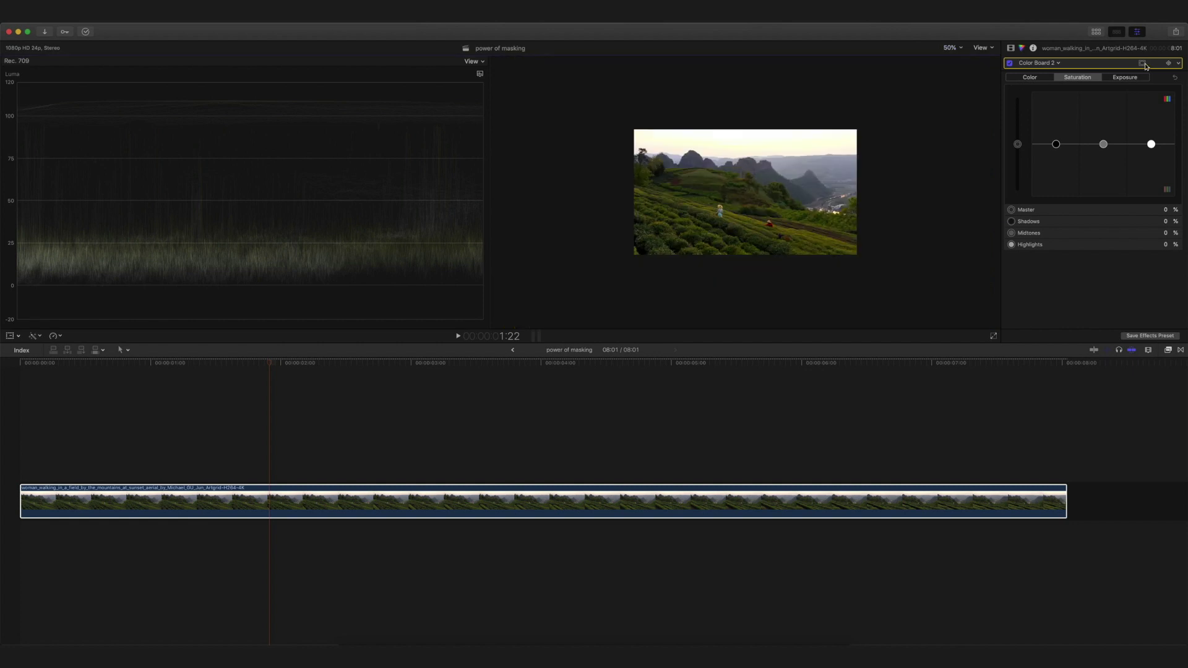
{"action": "left_click", "coordinate": [1142, 63]}
{"action": "left_click", "coordinate": [1127, 68]}
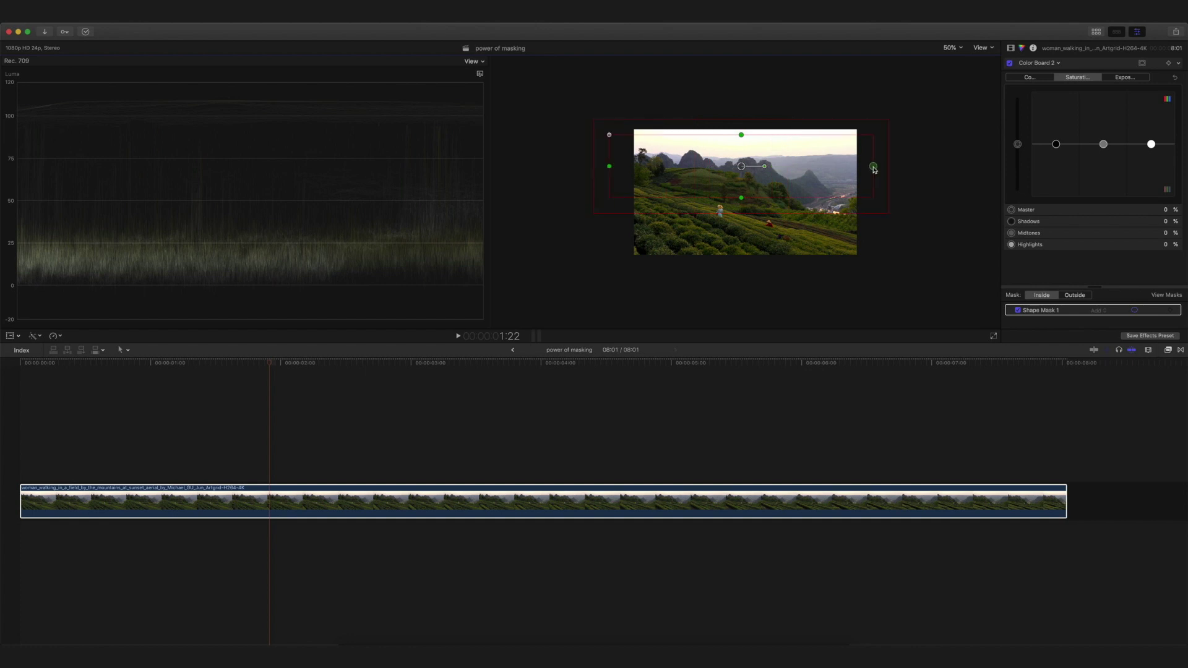
Move the shape mask up over the sky, reset highlight exposure to 0%, and lower shadow exposure slightly.
{"action": "left_click_drag", "start_coordinate": [743, 171], "coordinate": [743, 146]}
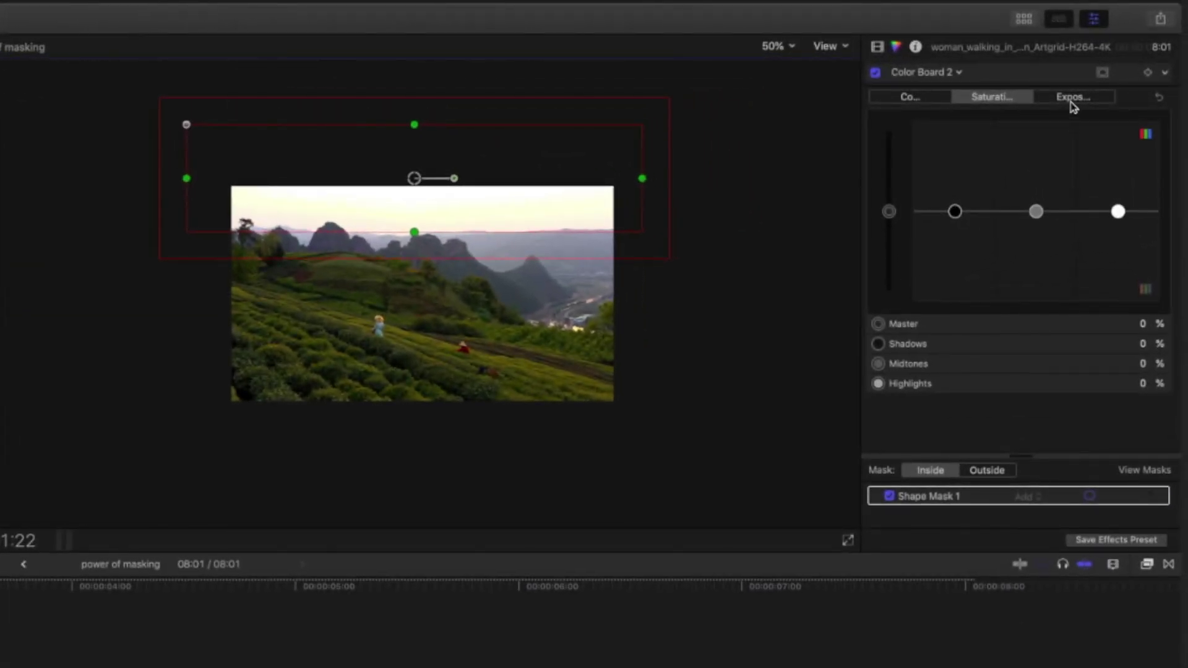
{"action": "left_click", "coordinate": [1070, 100]}
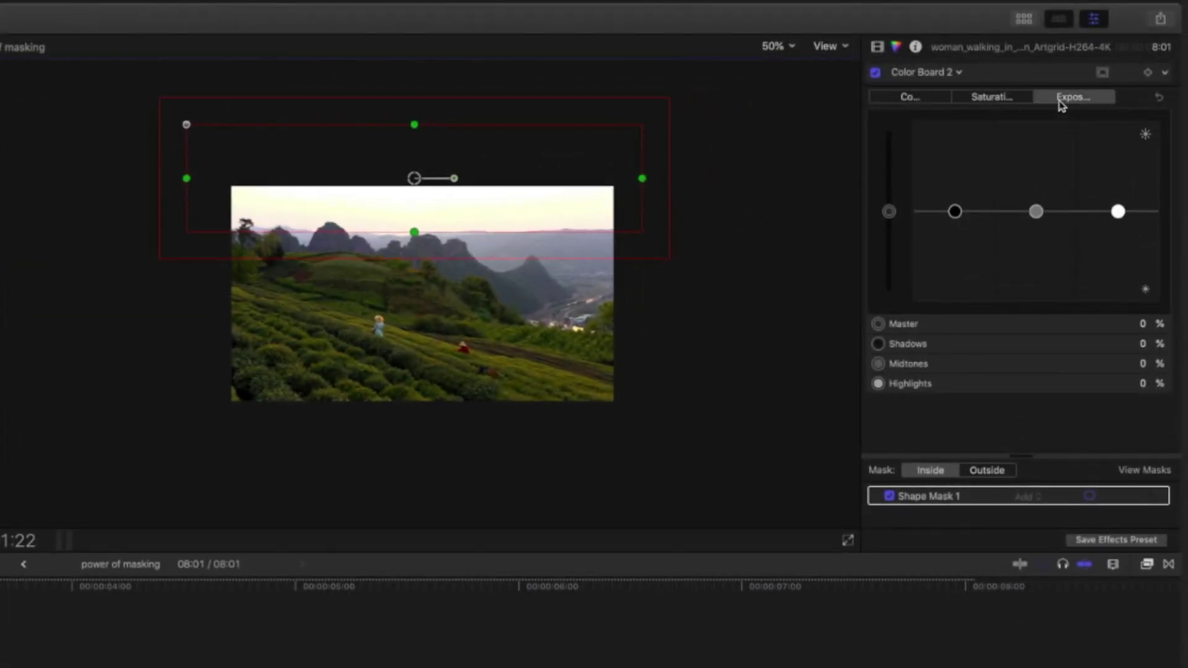
{"action": "left_click_drag", "start_coordinate": [1118, 211], "coordinate": [1117, 120]}
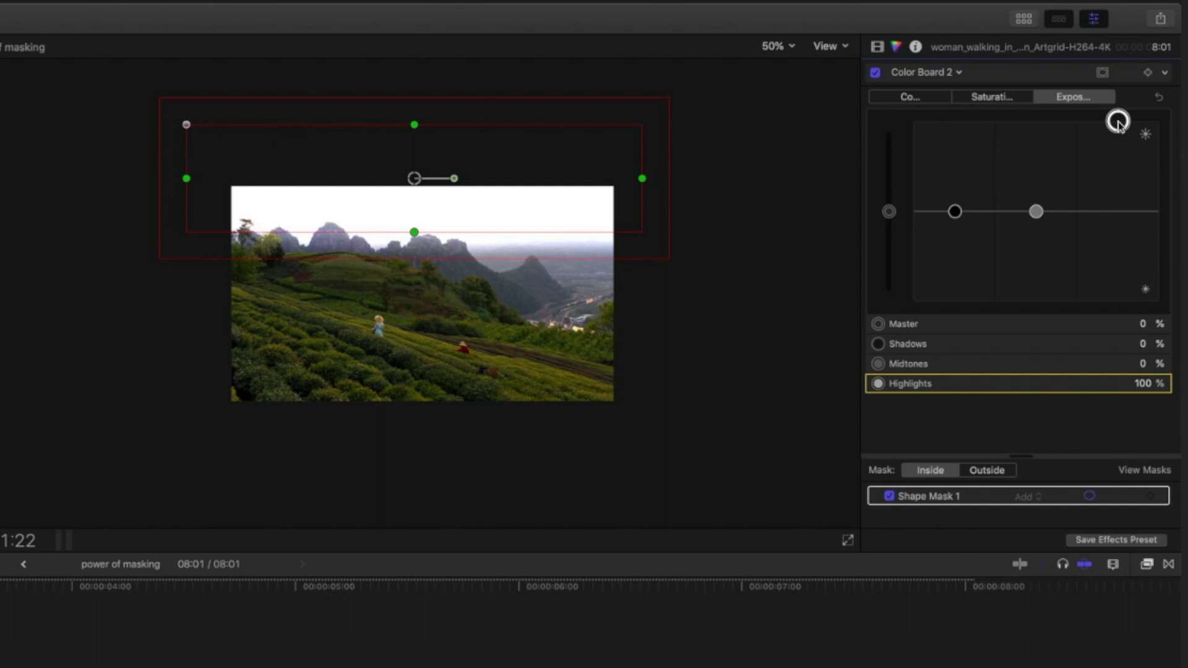
{"action": "key", "text": "Delete"}
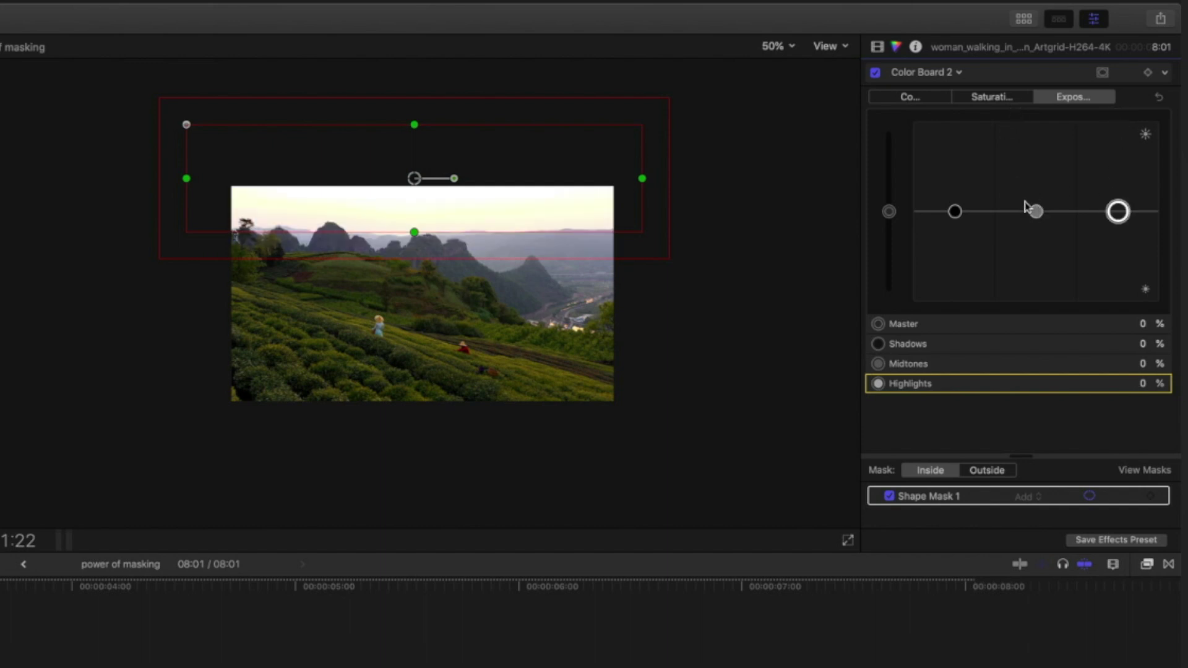
{"action": "left_click_drag", "start_coordinate": [954, 211], "coordinate": [968, 117]}
Saturate the masked sky's highlights to 100%, boost its midtones, and nudge the mask slightly lower.
{"action": "left_click", "coordinate": [985, 97]}
{"action": "left_click_drag", "start_coordinate": [1116, 211], "coordinate": [1117, 121]}
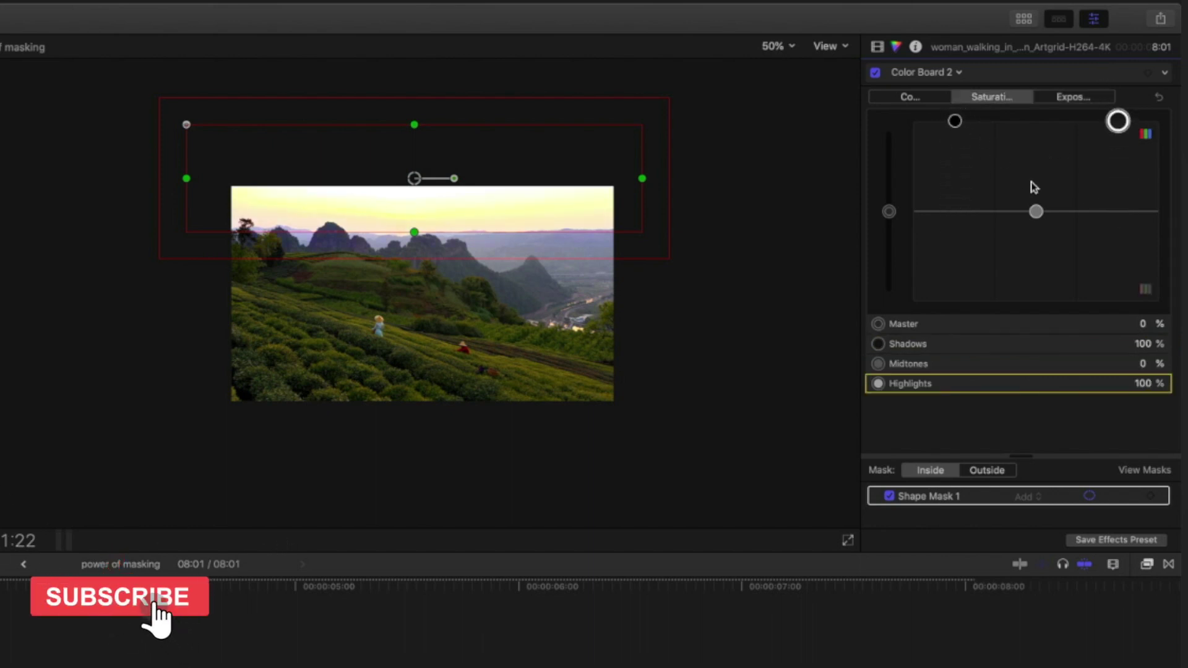
{"action": "left_click_drag", "start_coordinate": [1035, 212], "coordinate": [1034, 187]}
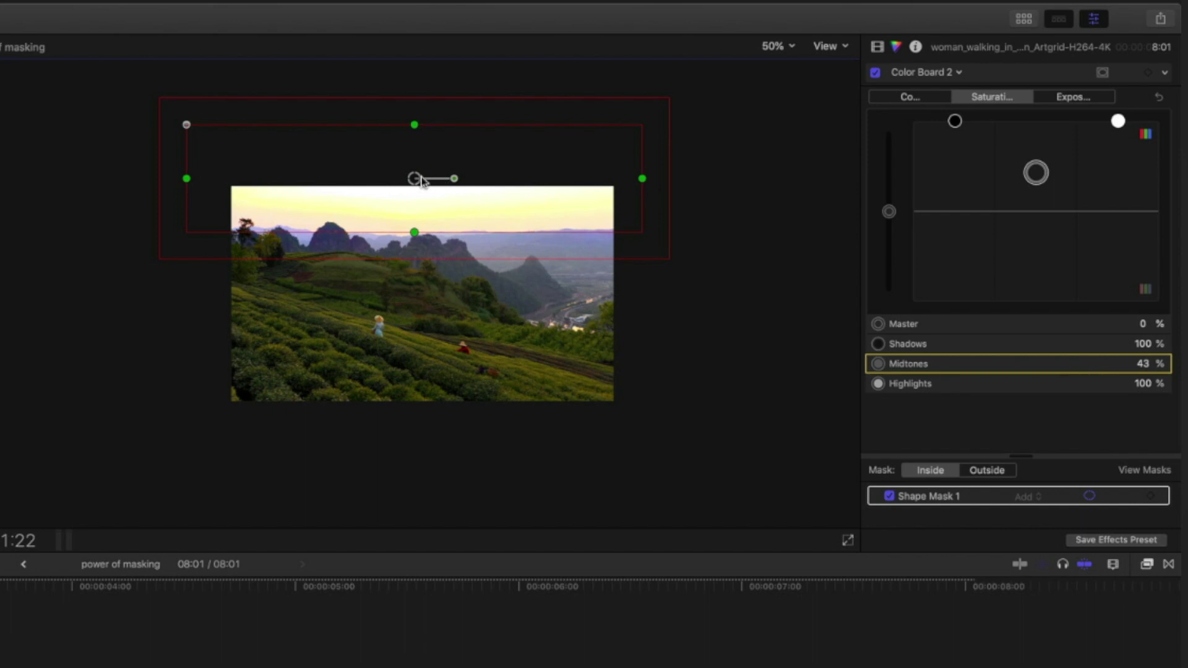
{"action": "mouse_move", "coordinate": [421, 180]}
{"action": "left_mouse_down"}
{"action": "mouse_move", "coordinate": [417, 348]}
{"action": "mouse_move", "coordinate": [419, 197]}
{"action": "left_mouse_up"}
Drop masked highlight exposure to -12% and toggle Color Board 2 off and on to compare.
{"action": "left_click", "coordinate": [1063, 99]}
{"action": "left_click_drag", "start_coordinate": [1117, 209], "coordinate": [1117, 219]}
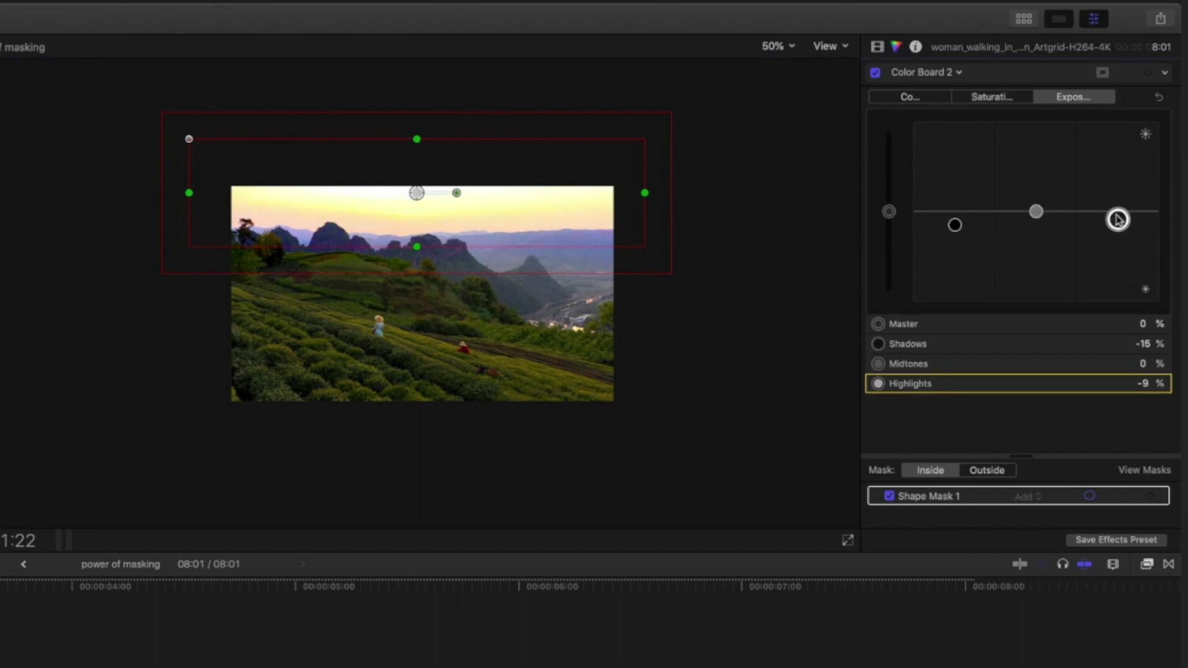
{"action": "left_click", "coordinate": [876, 73]}
{"action": "left_click", "coordinate": [876, 73]}
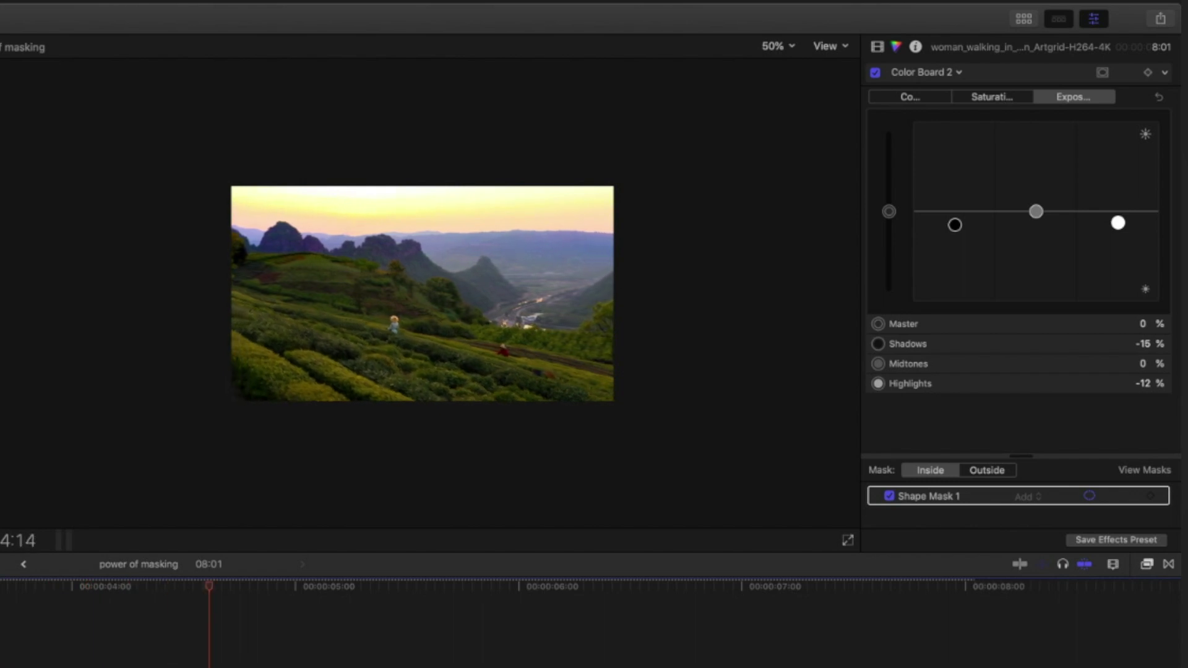
{"action": "key", "text": "space"}
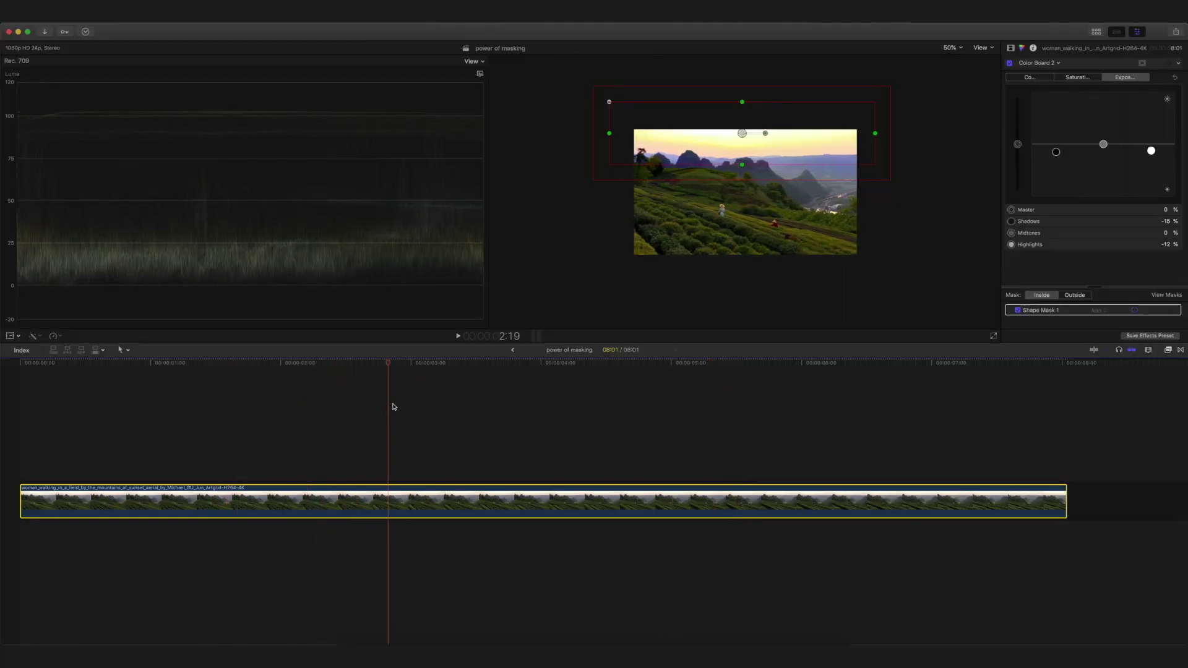
At 4:19, select the clip and switch to the Hue/Saturation Curves 2 correction.
{"action": "left_click", "coordinate": [648, 379]}
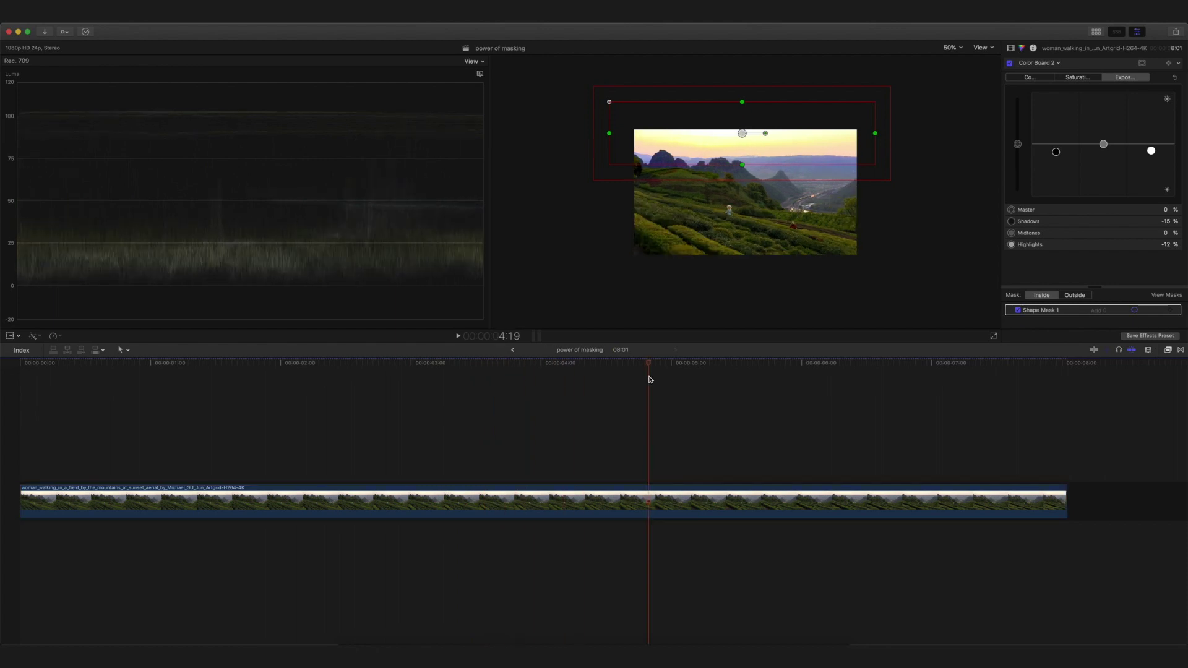
{"action": "left_click", "coordinate": [643, 517]}
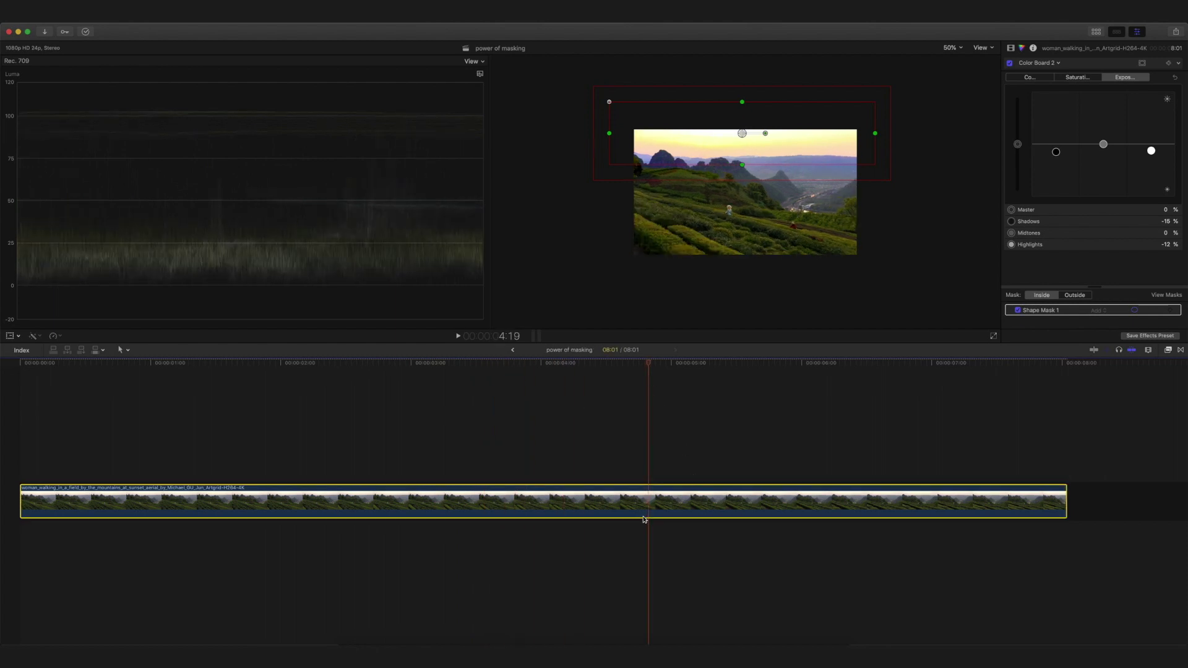
{"action": "left_click", "coordinate": [1050, 63]}
{"action": "left_click", "coordinate": [1051, 161]}
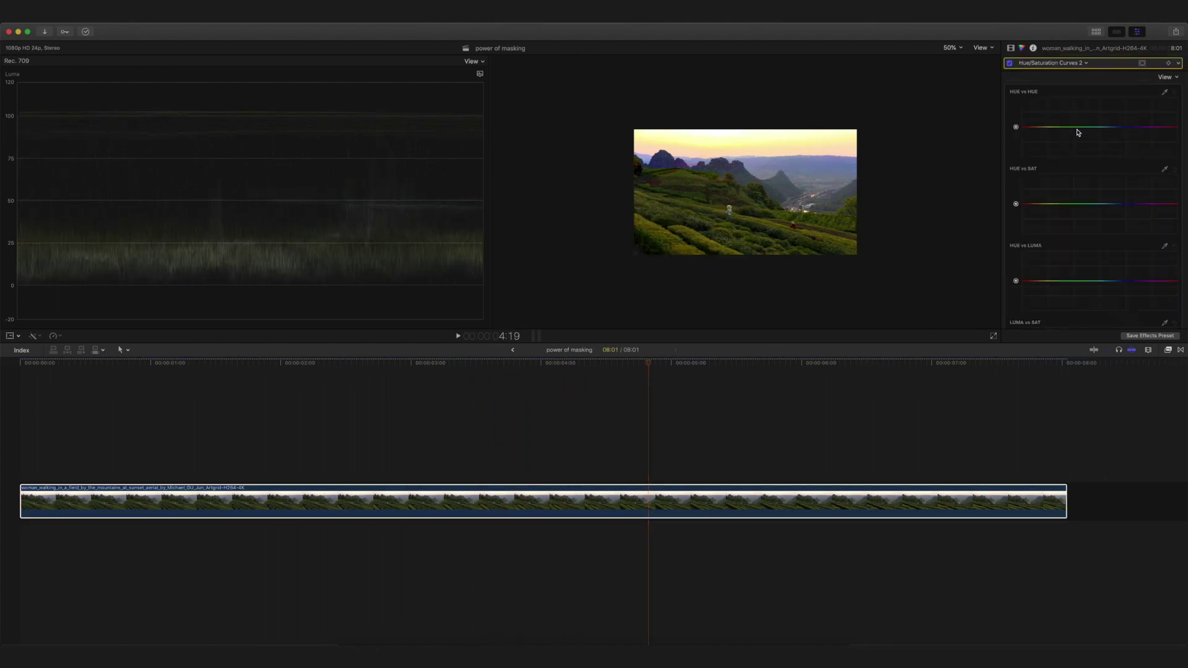
Eyedrop the sky on Hue vs Hue, pull it toward pink, and toggle the correction to compare.
{"action": "left_click", "coordinate": [1164, 91]}
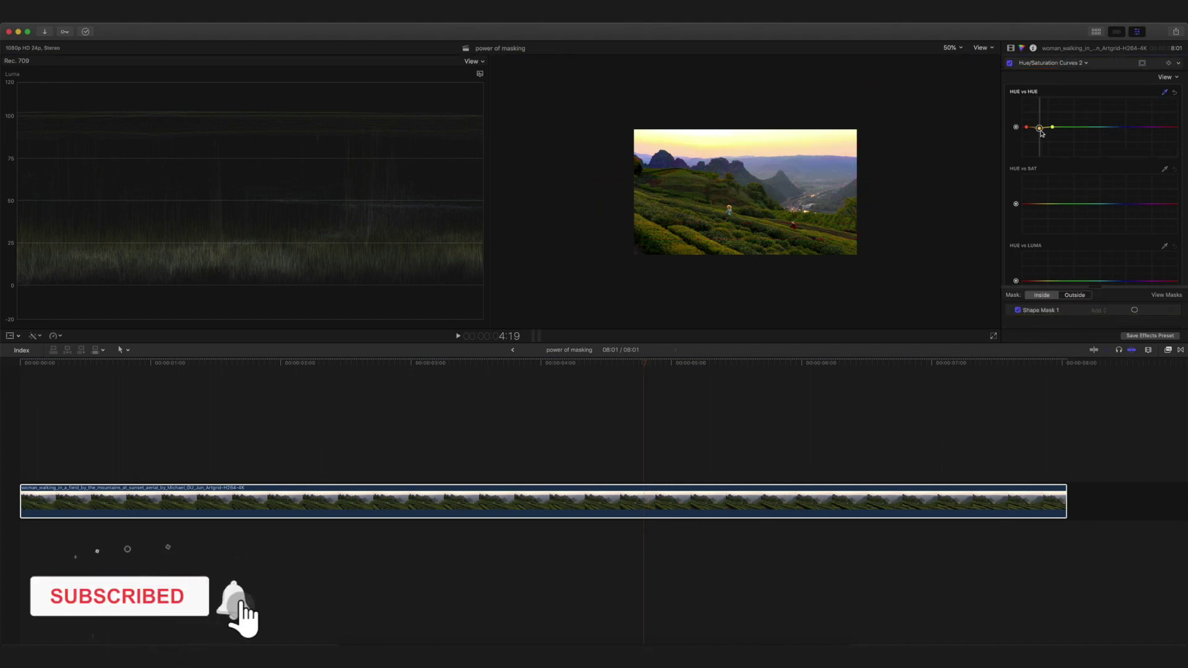
{"action": "mouse_move", "coordinate": [1039, 127]}
{"action": "left_mouse_down"}
{"action": "mouse_move", "coordinate": [1041, 137]}
{"action": "mouse_move", "coordinate": [1042, 124]}
{"action": "left_mouse_up"}
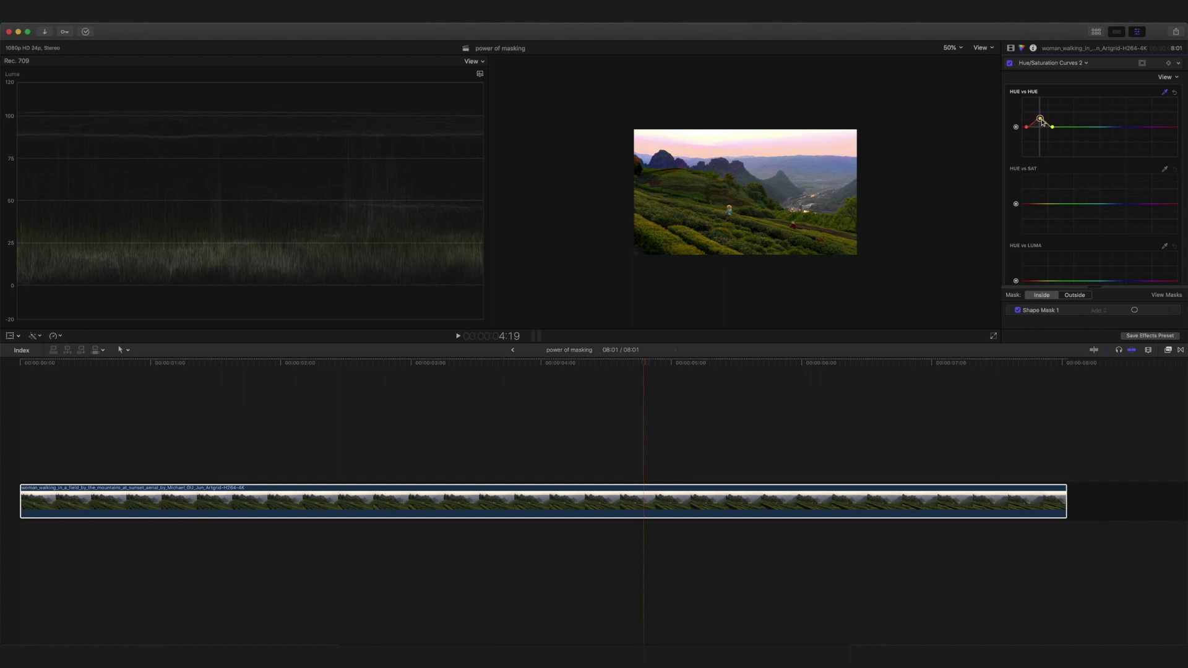
{"action": "left_click", "coordinate": [1010, 63]}
{"action": "left_click", "coordinate": [1010, 63]}
Play the clip from the start, then disable Hue/Saturation Curves 2 to restore the yellow-orange sky.
{"action": "left_click", "coordinate": [9, 448]}
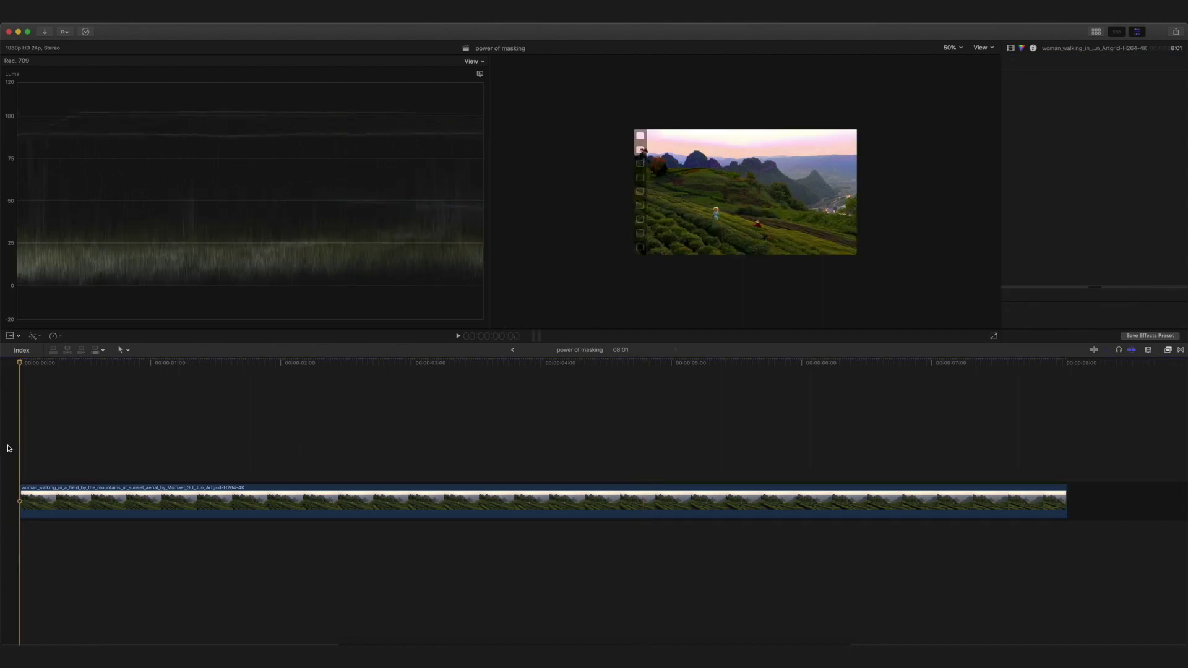
{"action": "key", "text": "space"}
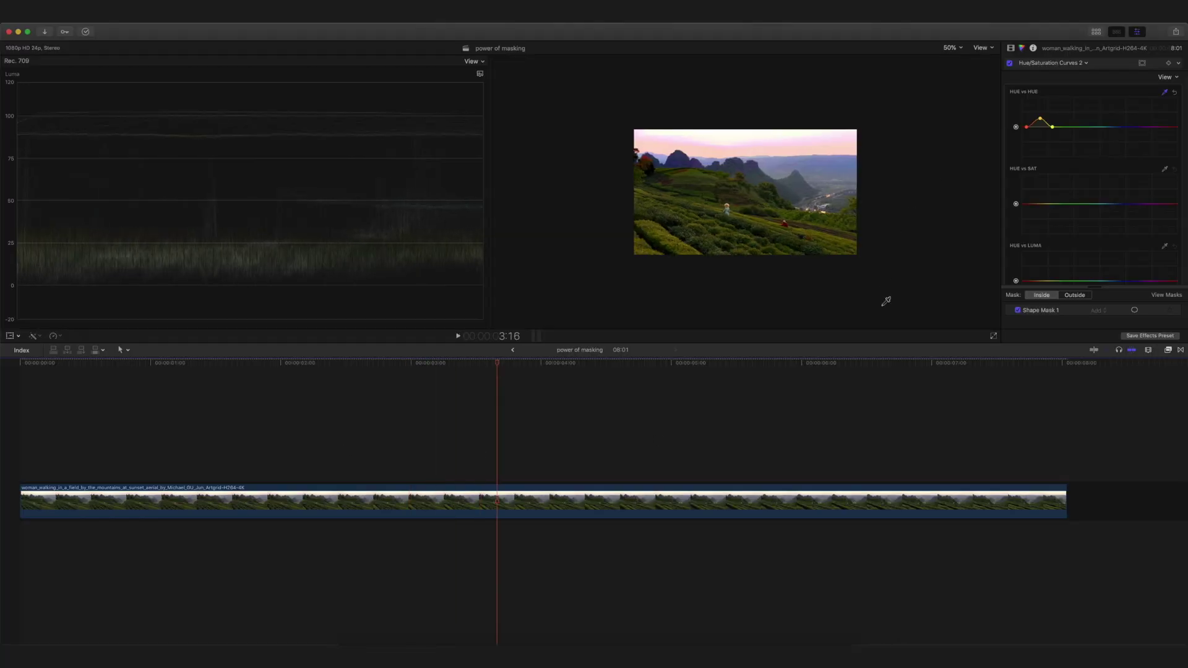
{"action": "left_click", "coordinate": [1010, 63]}
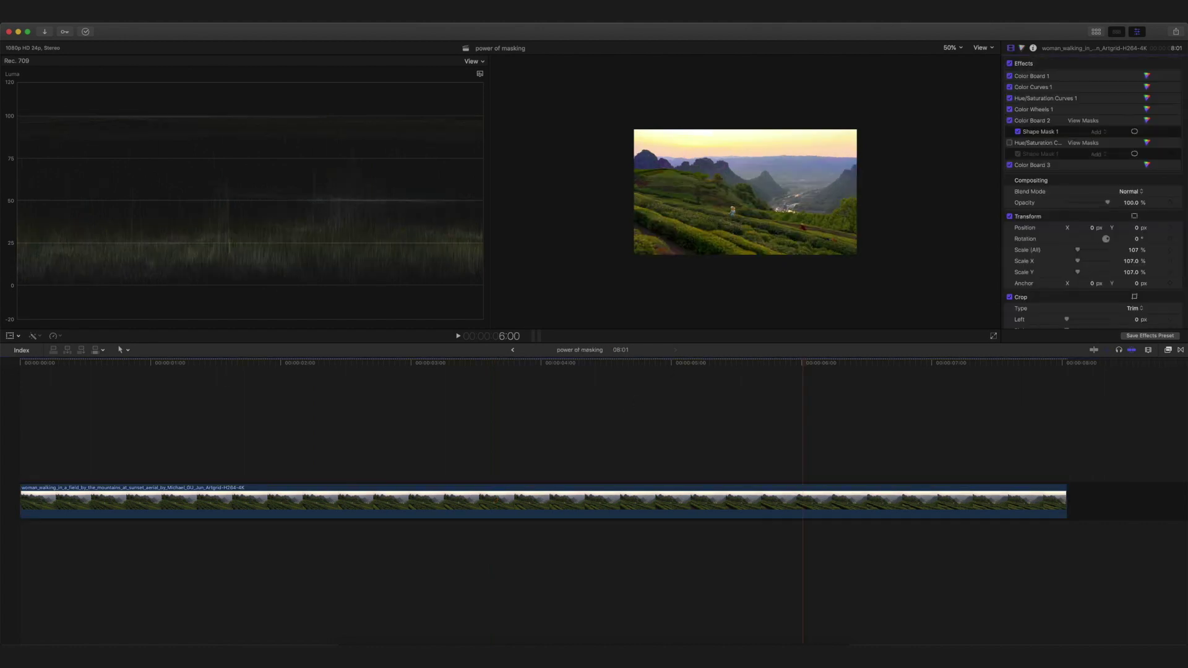
Show the luma waveform scope and fully saturate the clip's shadows in Color Board 1.
{"action": "left_click", "coordinate": [996, 11]}
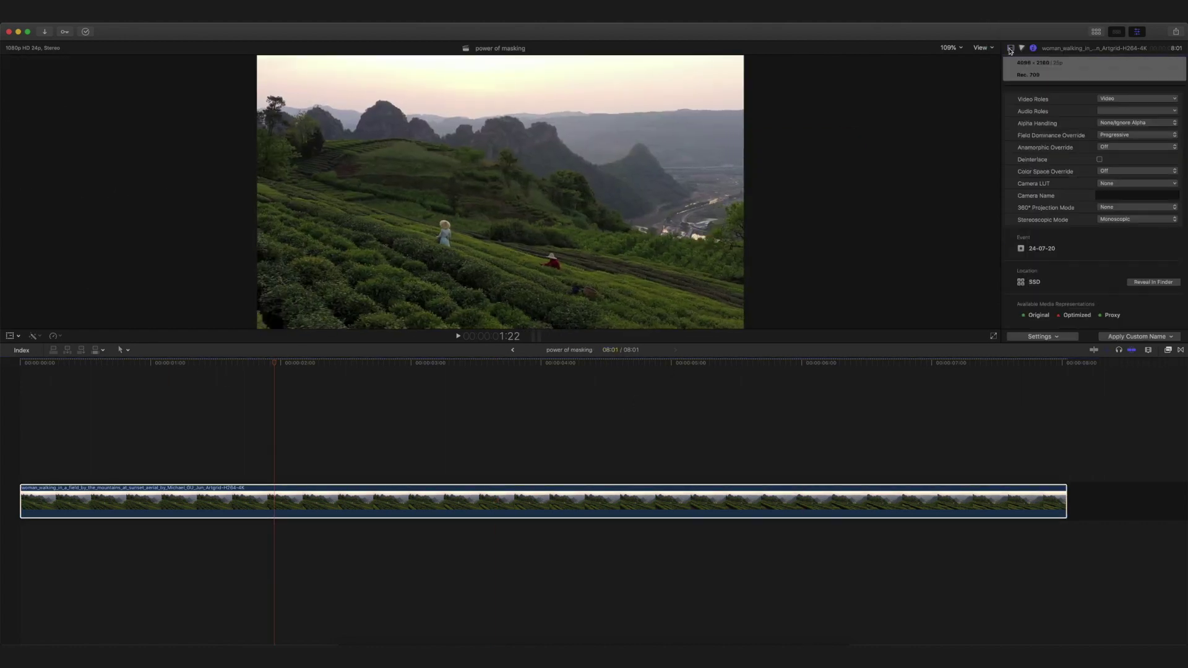
{"action": "key", "text": "super+7"}
{"action": "left_click_drag", "start_coordinate": [1056, 143], "coordinate": [1058, 88]}
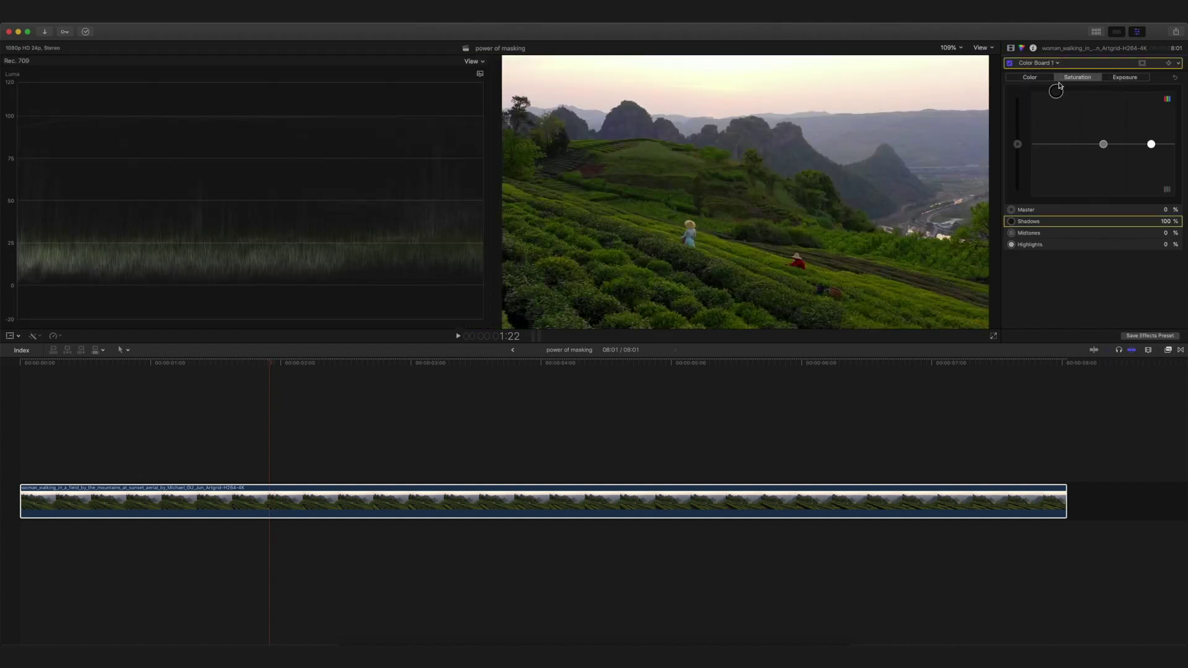
Add Color Curves 1 with a slight luma contrast tweak, then add Hue/Saturation Curves 1.
{"action": "left_click", "coordinate": [1056, 63]}
{"action": "left_click", "coordinate": [1049, 126]}
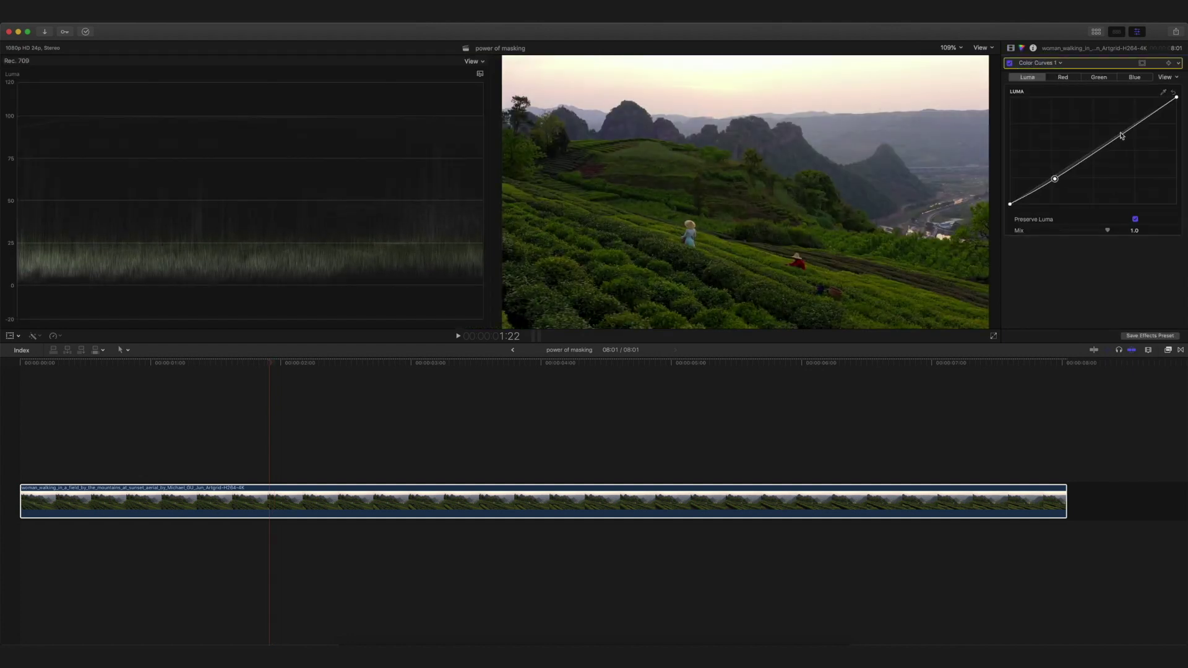
{"action": "left_click_drag", "start_coordinate": [1059, 180], "coordinate": [1059, 173]}
{"action": "left_click", "coordinate": [1056, 63]}
{"action": "left_click", "coordinate": [1057, 134]}
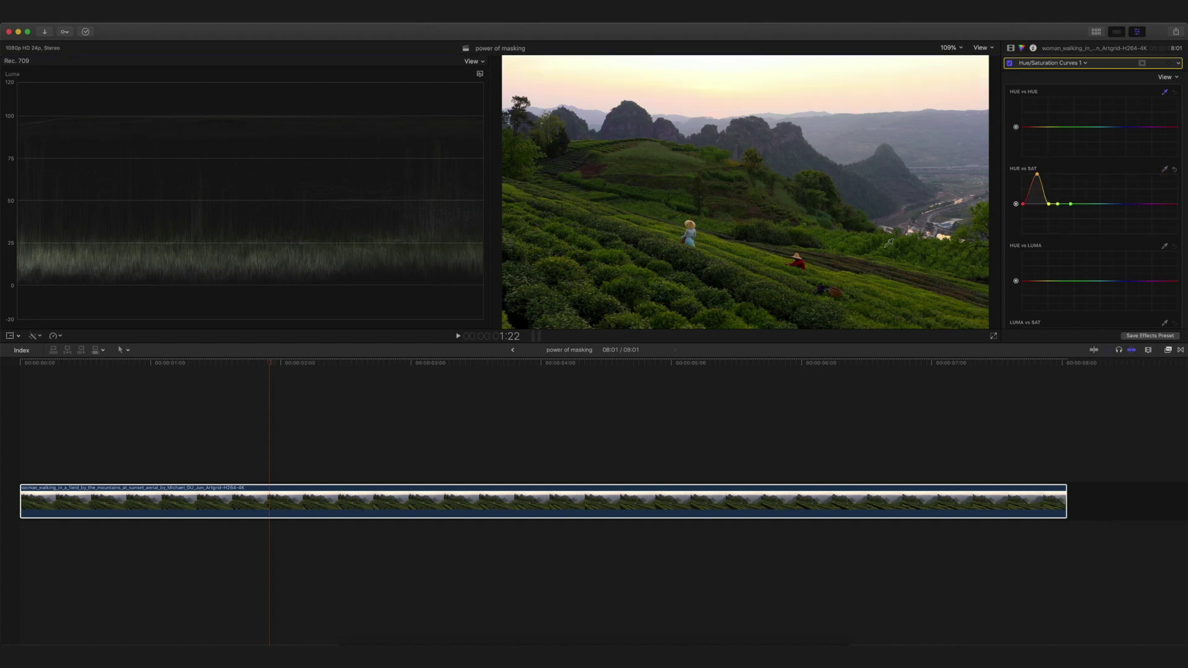
Add a Color Wheels 1 correction to the tea-field clip, leaving it neutral.
{"action": "left_click", "coordinate": [1010, 47]}
{"action": "left_click", "coordinate": [1021, 48]}
{"action": "left_click", "coordinate": [1051, 62]}
{"action": "left_click", "coordinate": [1049, 134]}
{"action": "left_click", "coordinate": [1041, 62]}
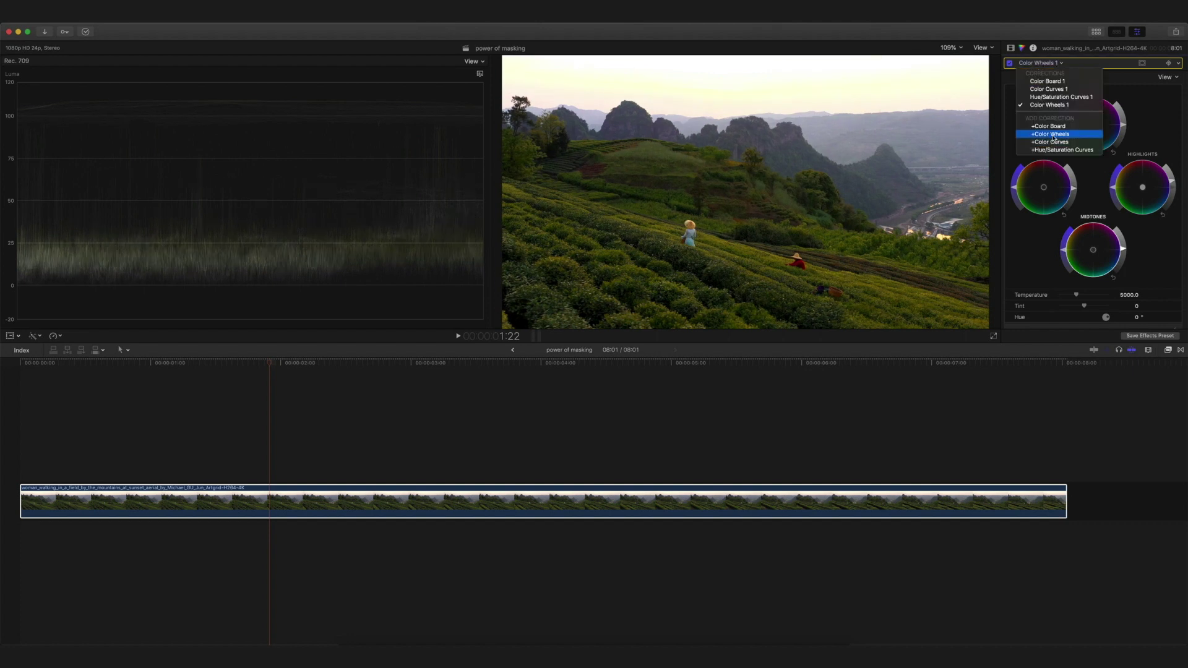